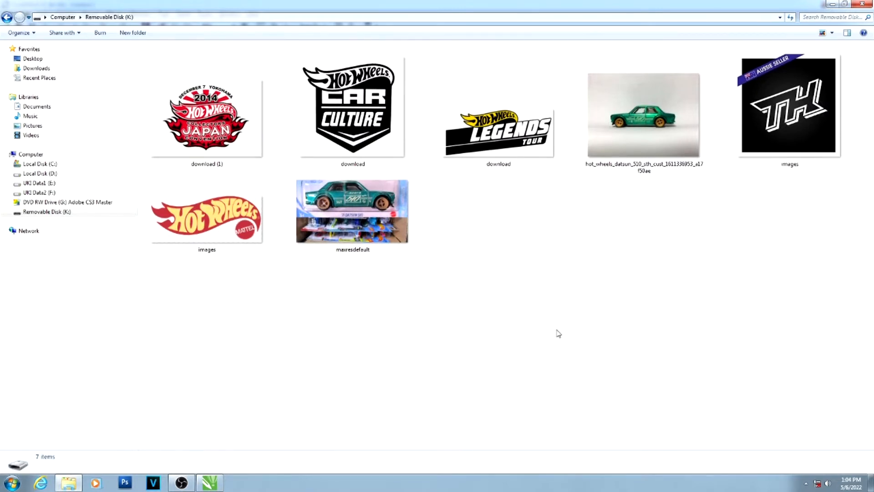
- Trace the car's front edge and hood line up to the windshield base with the Pen tool
click(639, 124)
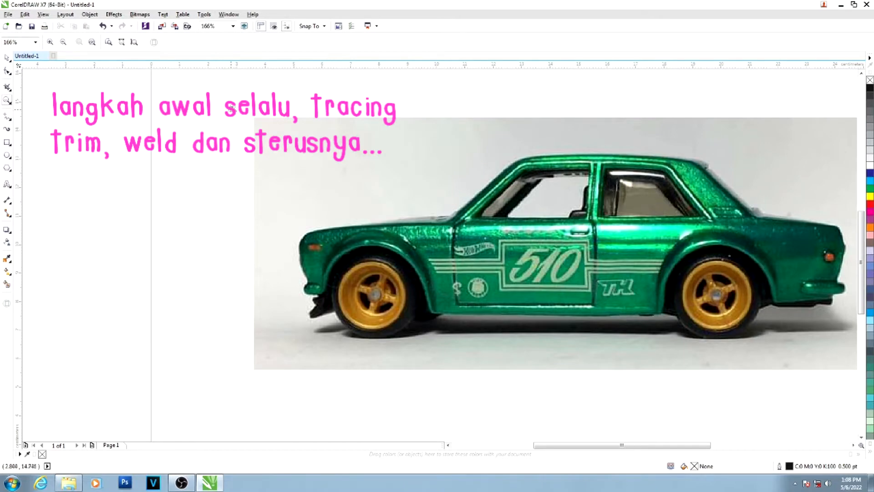
scroll(528, 254, up, 3)
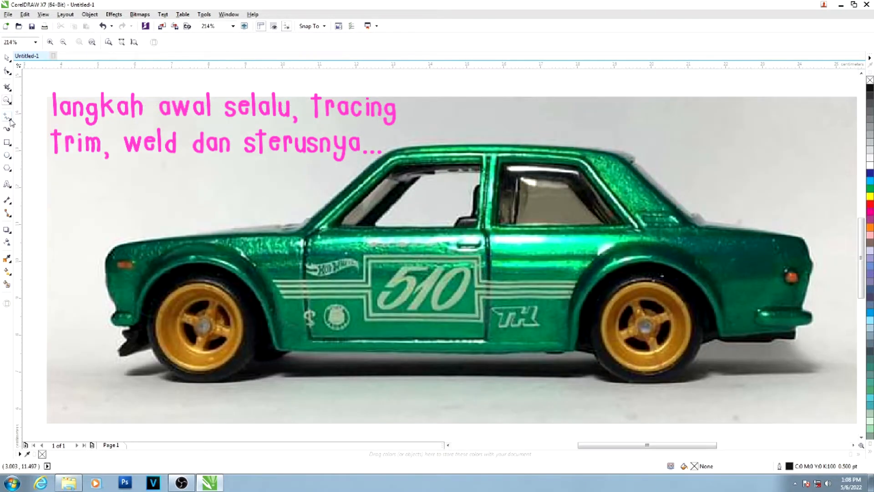
click(11, 121)
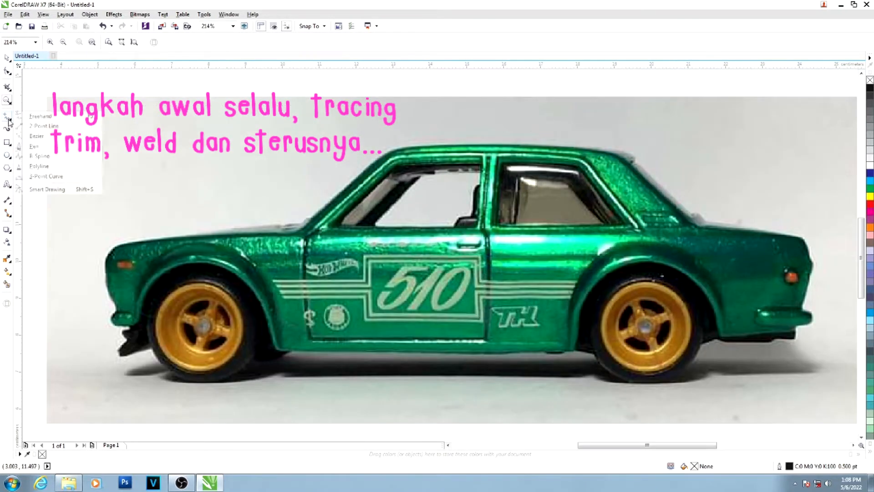
click(35, 149)
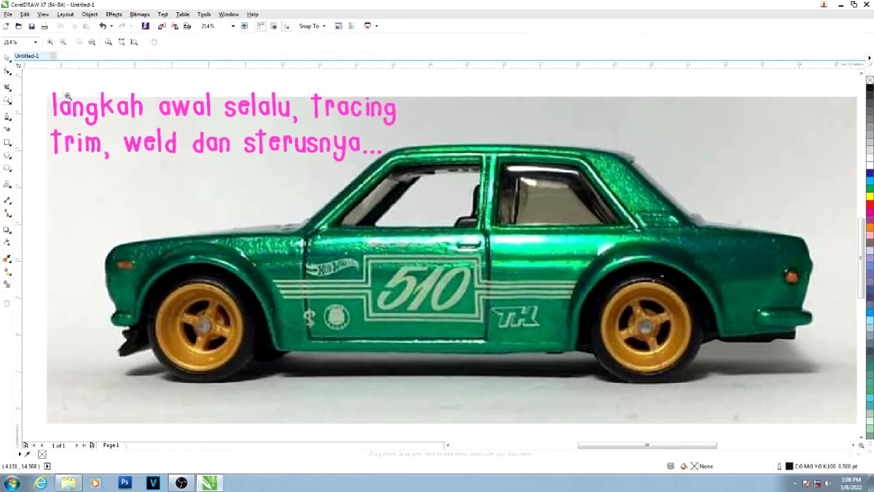
scroll(106, 264, up, 2)
click(106, 371)
click(104, 329)
drag(129, 311, 133, 309)
click(258, 296)
click(392, 290)
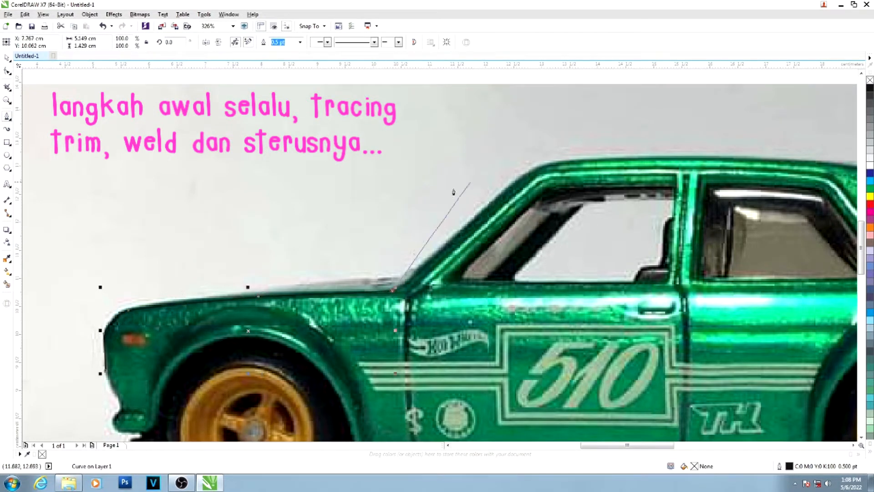
- Continue the body outline up the windshield and along the roof to its rear edge, and colour the outline red
click(513, 180)
drag(563, 162, 596, 161)
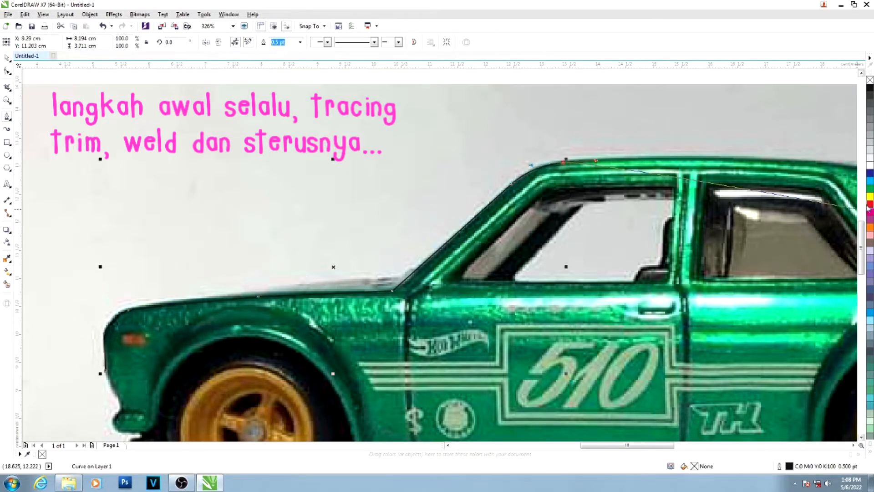
right_click(870, 204)
click(853, 445)
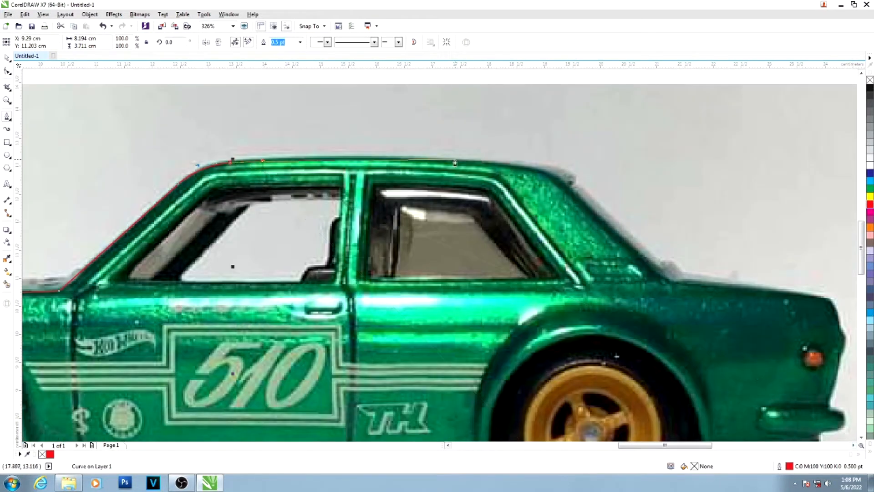
click(465, 160)
drag(555, 172, 569, 185)
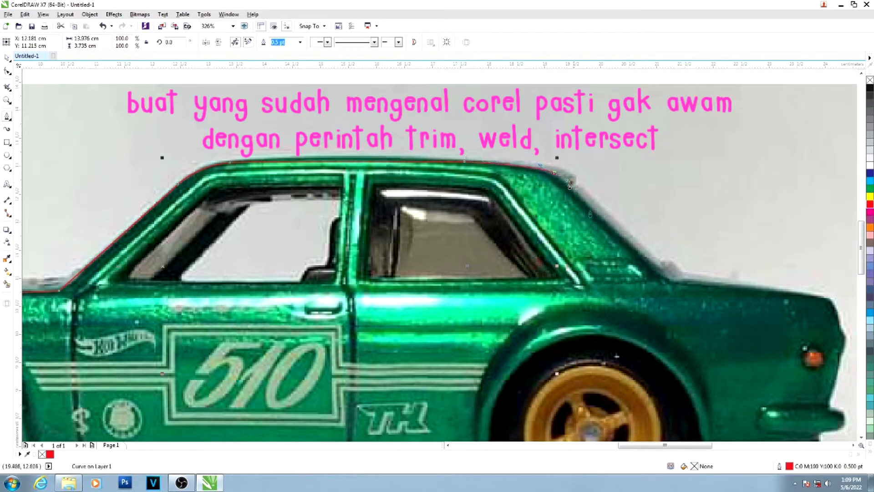
- Continue the outline down the rear window slope, along the trunk lid and down the tail to the rear bumper
click(667, 277)
click(804, 294)
drag(832, 302, 847, 353)
click(838, 319)
click(840, 331)
click(839, 356)
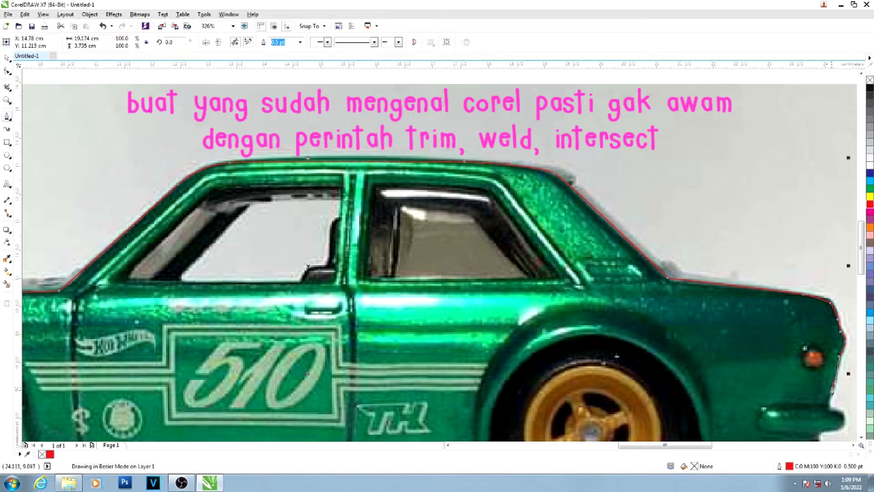
click(834, 382)
click(829, 404)
- Trace the outline around the rear bumper and along the lower rear edge to the rear wheel arch
click(861, 437)
click(861, 437)
click(861, 437)
click(829, 298)
drag(843, 301, 833, 319)
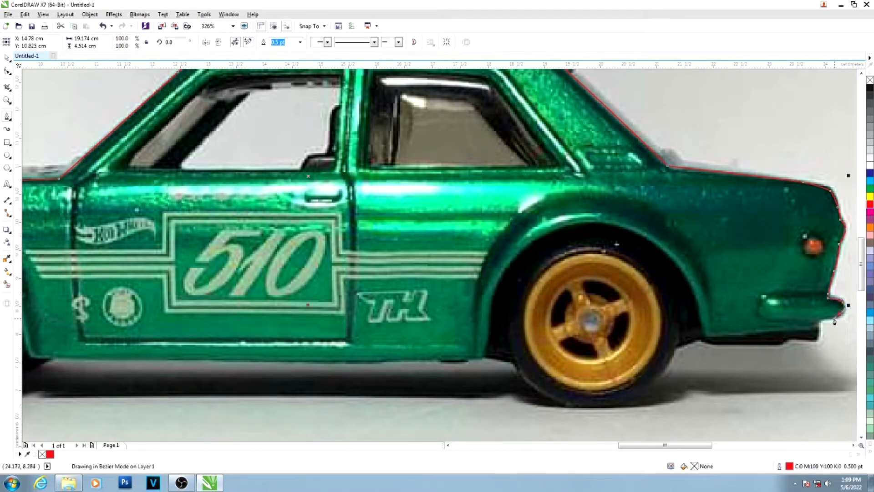
click(819, 322)
click(812, 330)
click(735, 334)
click(703, 336)
click(703, 329)
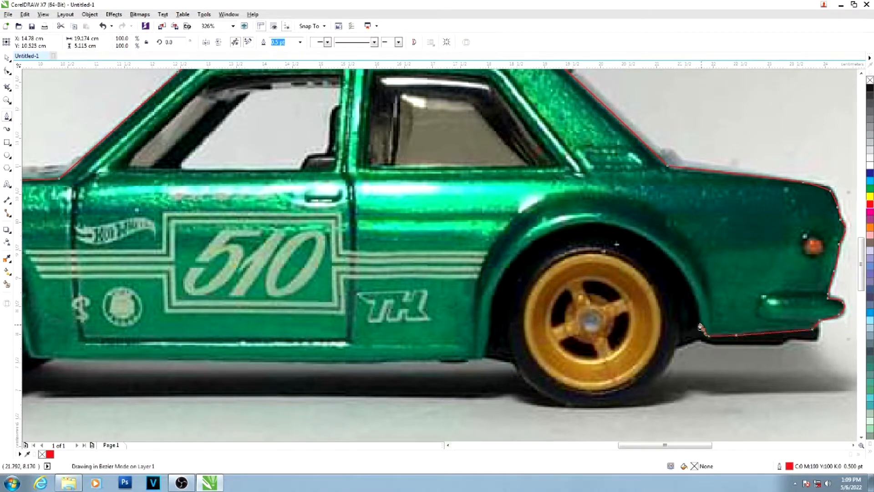
drag(657, 245, 475, 282)
key(ctrl+z)
key(ctrl+z)
key(ctrl+z)
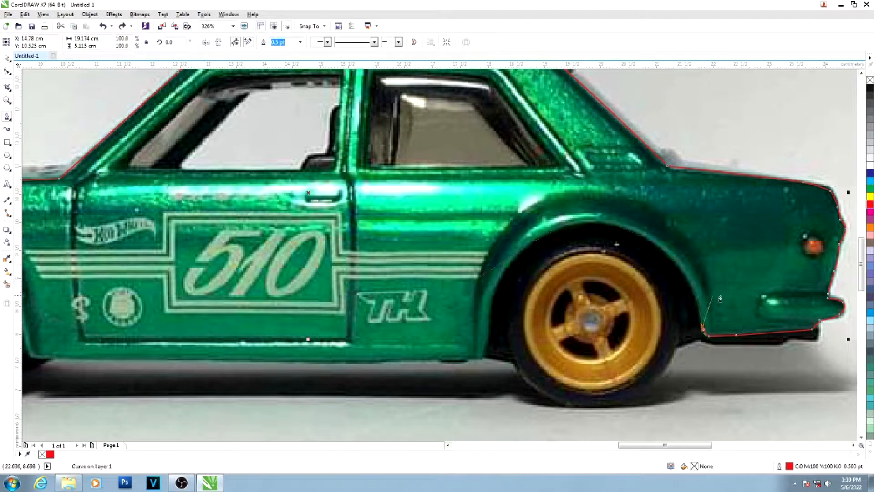
- Trace the rear wheel arch and the straight sill forward to the base of the front wheel arch
drag(667, 251, 667, 250)
drag(627, 229, 617, 225)
drag(563, 226, 487, 348)
drag(480, 358, 477, 359)
click(385, 359)
click(33, 357)
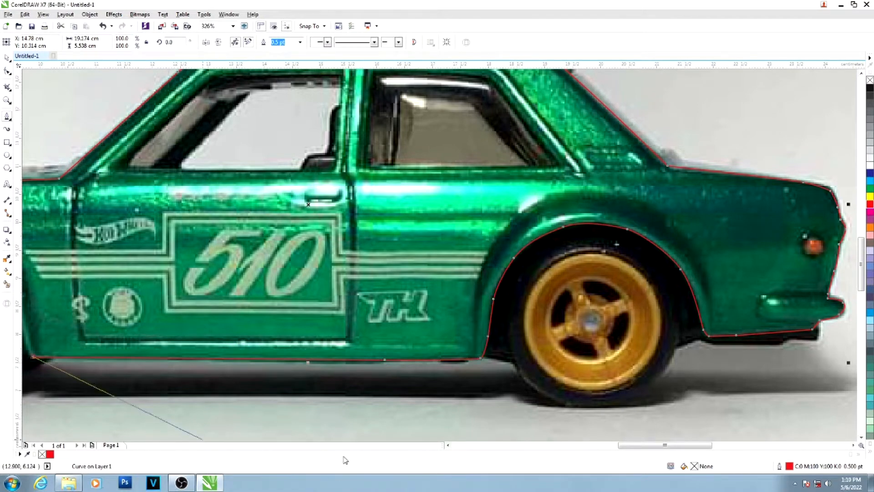
- Trace the front wheel arch and front bumper, and close the body outline at the car's nose
click(448, 446)
click(447, 446)
click(448, 446)
click(448, 446)
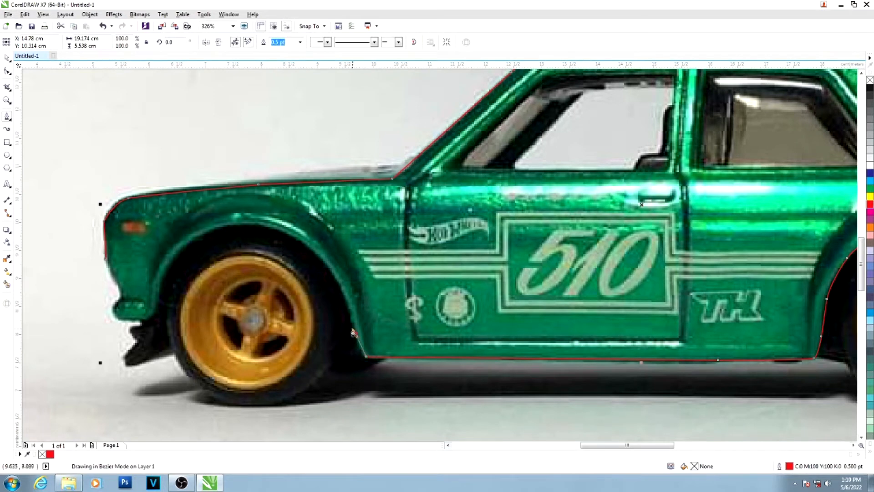
drag(328, 266, 314, 252)
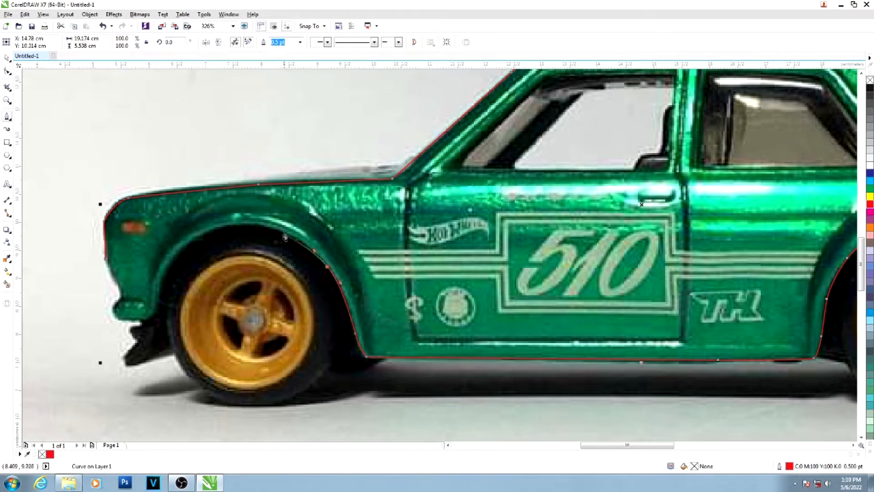
drag(275, 228, 264, 224)
drag(212, 230, 193, 237)
drag(166, 267, 153, 315)
drag(143, 318, 121, 285)
click(119, 318)
click(105, 260)
- Draw a closed shape over the rear part of the hood, overlapping the body outline up to the windshield base
click(177, 201)
click(243, 186)
click(407, 166)
click(436, 182)
click(388, 194)
click(177, 201)
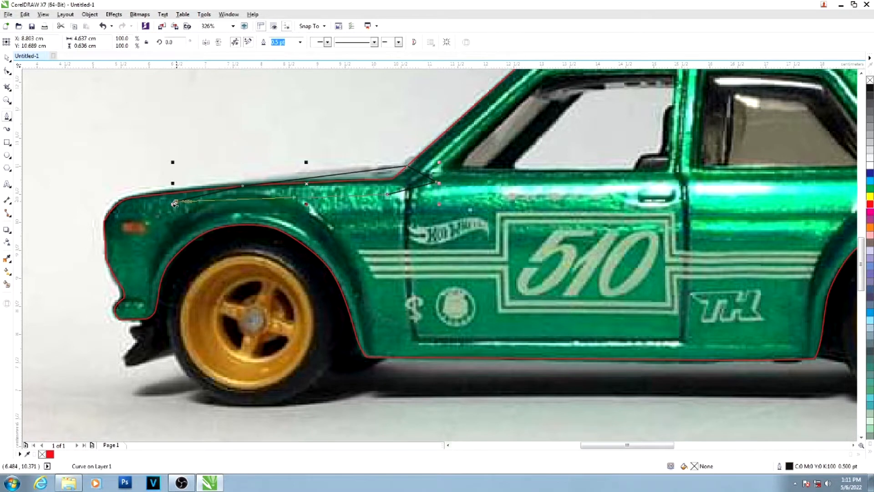
- Trim the hood shape with the body outline so only the sliver above the hood line remains in place
key(space)
click(249, 184)
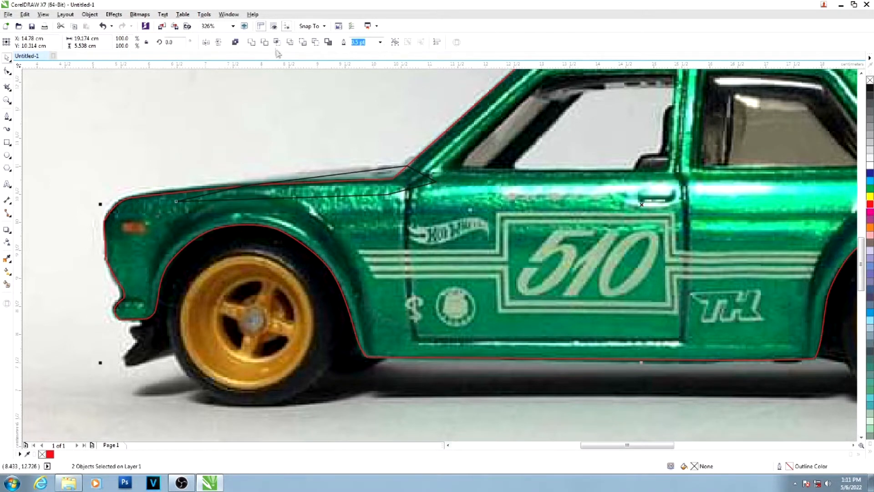
click(360, 193)
key(Escape)
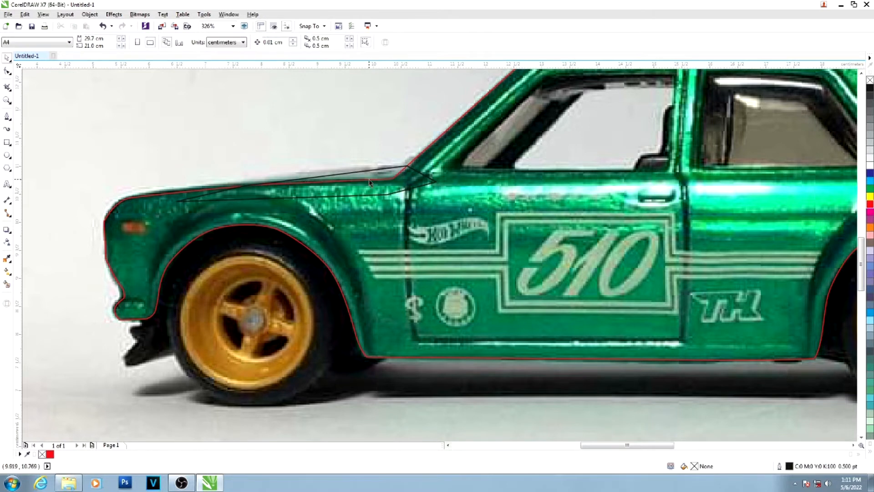
click(370, 173)
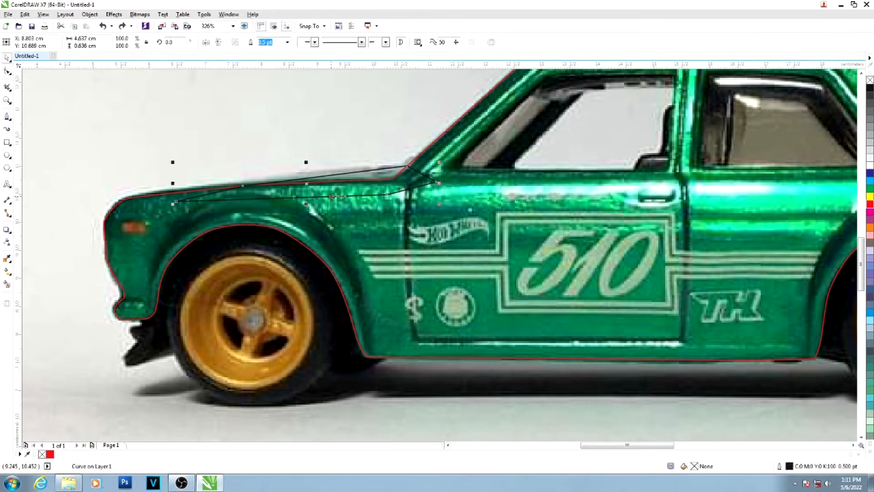
click(151, 208)
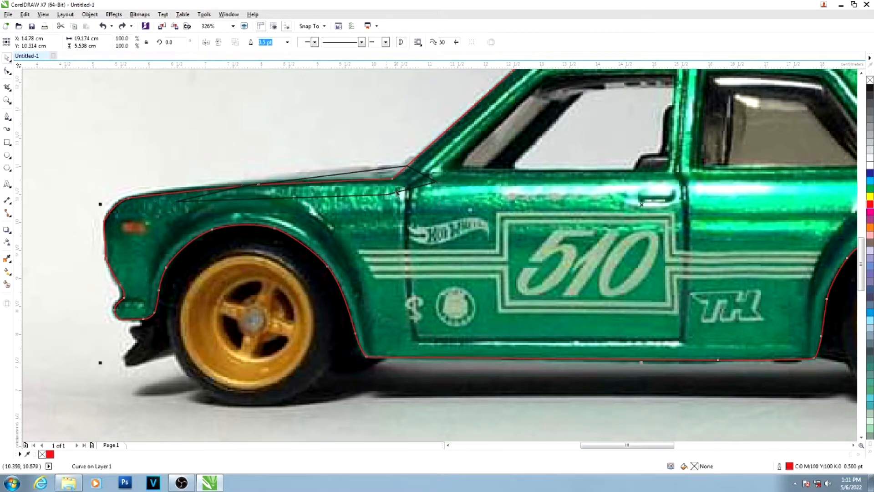
shift+click(371, 175)
click(265, 43)
click(247, 116)
key(ctrl+z)
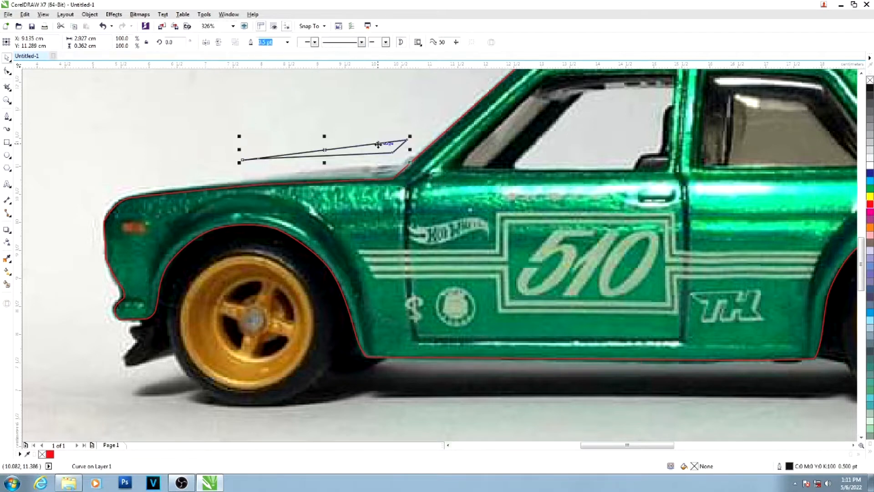
- Delete the surplus nodes on the body outline's front wheel arch with the Shape tool
key(F10)
click(302, 245)
key(Delete)
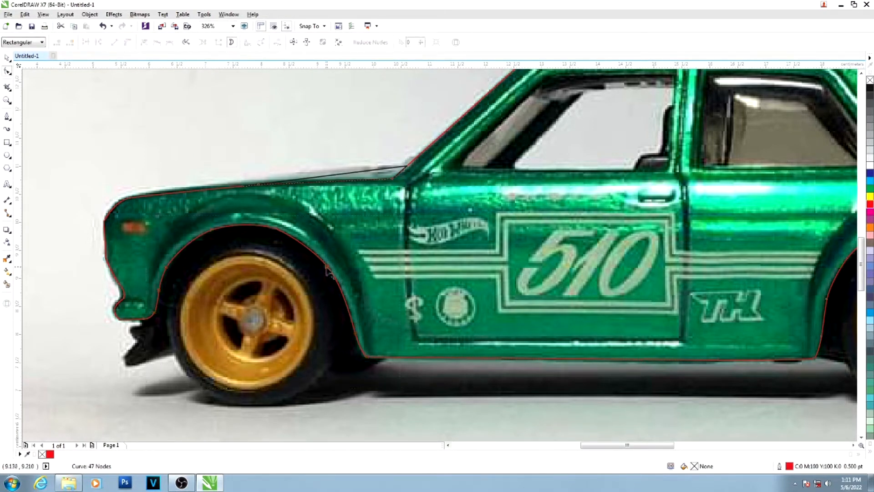
- Remove surplus nodes from the body outline's rear wheel arch and adjust the curve to follow the photo
click(852, 445)
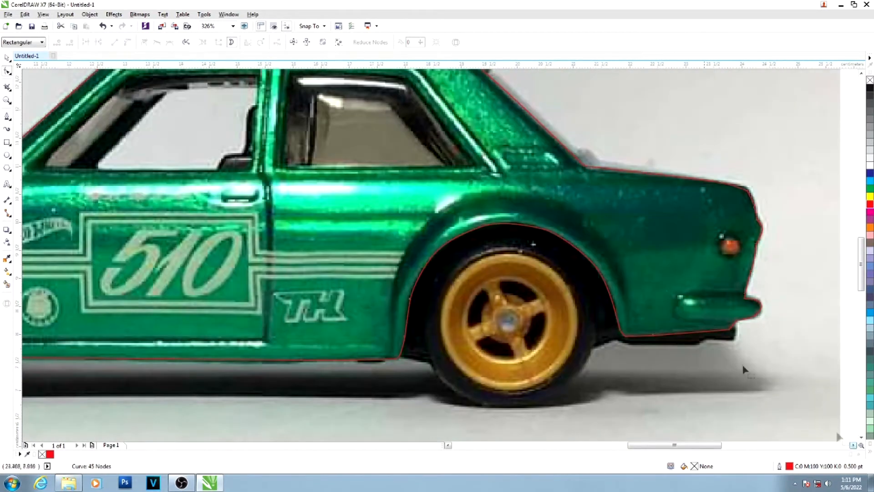
click(410, 300)
double_click(489, 226)
double_click(545, 231)
double_click(597, 269)
key(ctrl+z)
drag(561, 219, 560, 217)
key(space)
scroll(423, 334, down, 2)
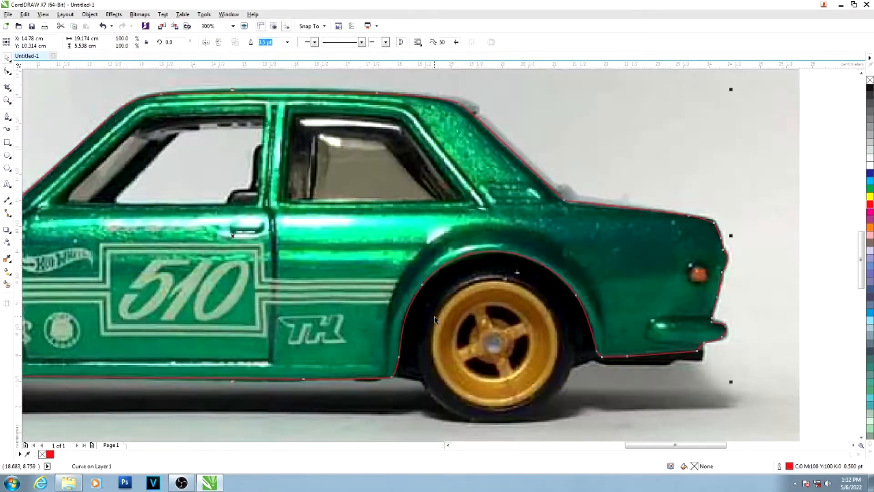
click(346, 146)
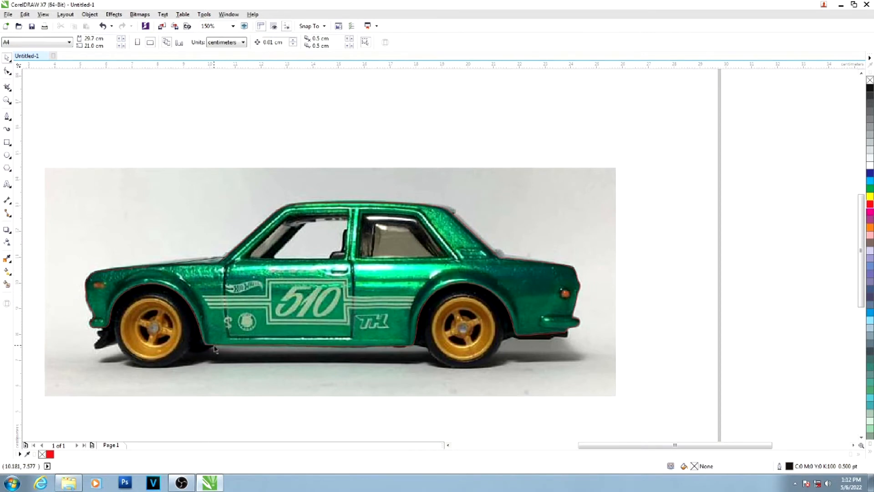
- Draw the small lip at the roof's rear edge as a closed shape and weld it to the body outline
click(7, 100)
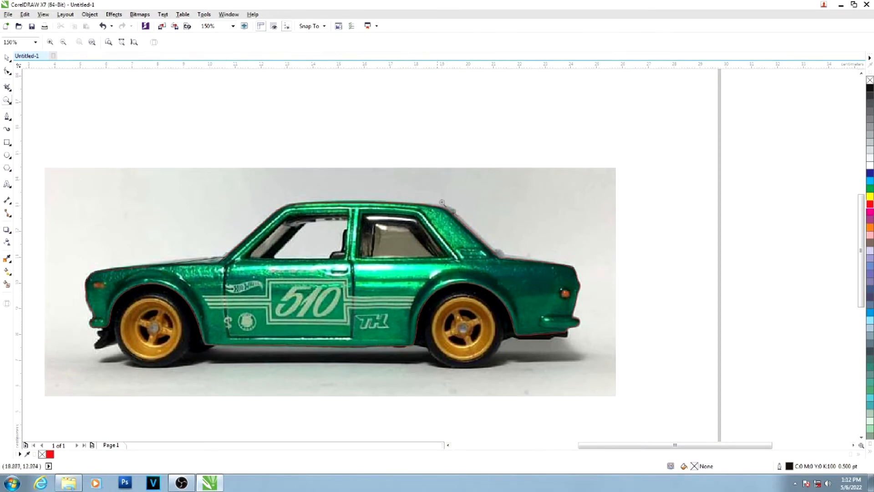
drag(408, 182, 558, 337)
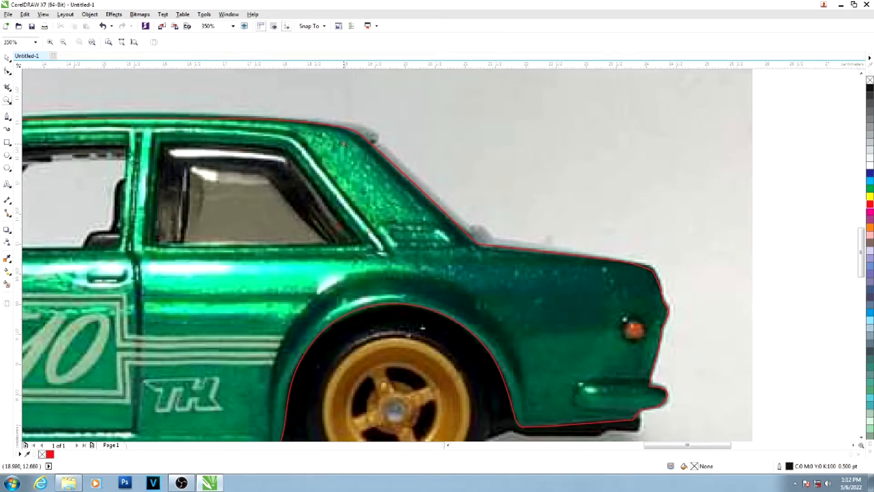
key(space)
key(space)
click(6, 116)
click(233, 121)
click(281, 120)
click(368, 129)
drag(368, 149, 346, 168)
alt+click(368, 149)
click(234, 122)
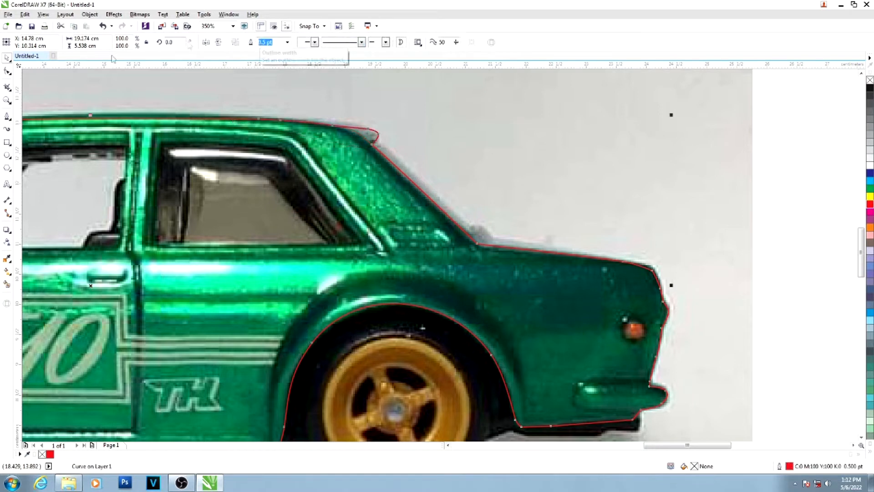
- Draw a closed shape over the rear window slope and trim it with the body outline
click(7, 114)
click(372, 145)
drag(399, 148, 400, 155)
drag(478, 247, 478, 255)
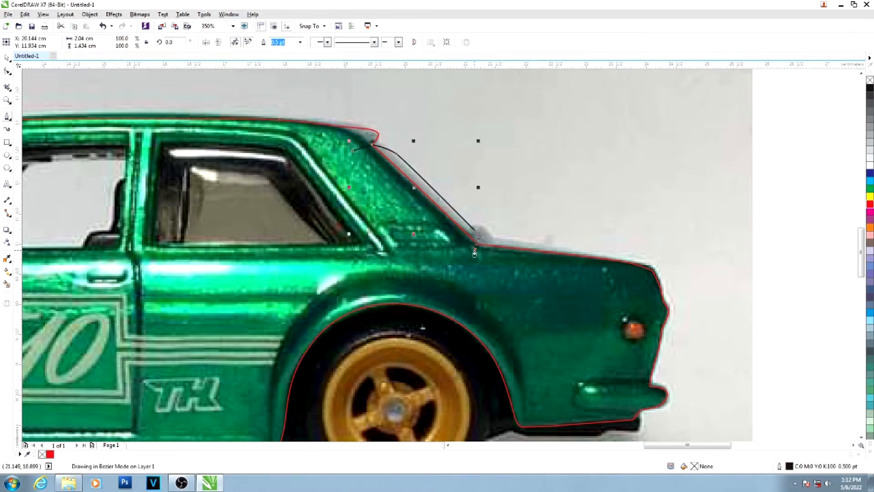
click(424, 233)
click(353, 151)
key(ctrl+a)
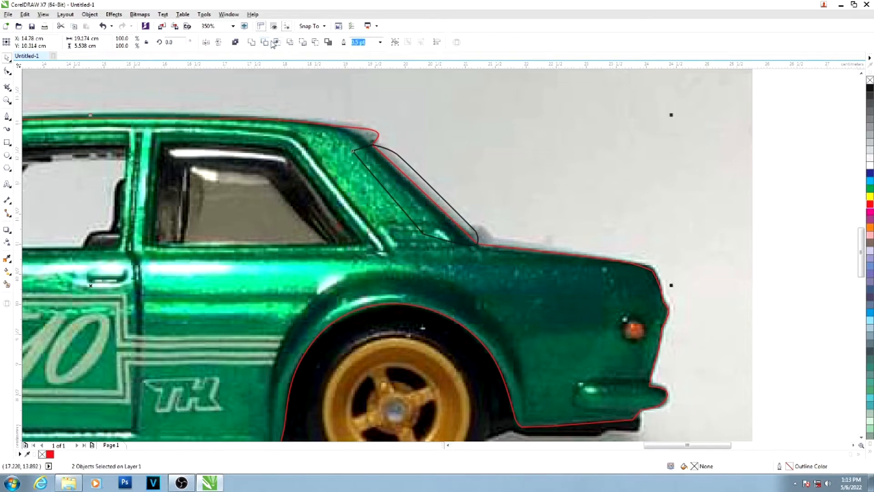
click(264, 43)
- Save the drawing as "datsun 510"
scroll(318, 228, down, 2)
click(31, 26)
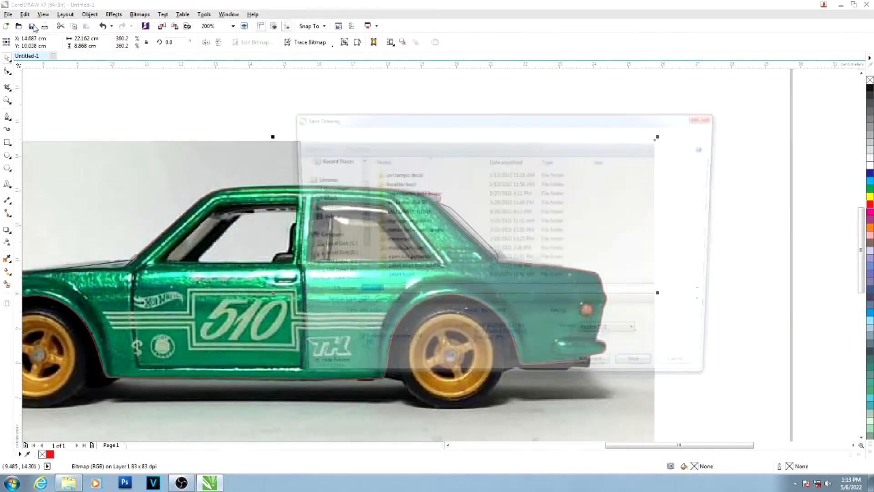
text(datsun 510)
key(Return)
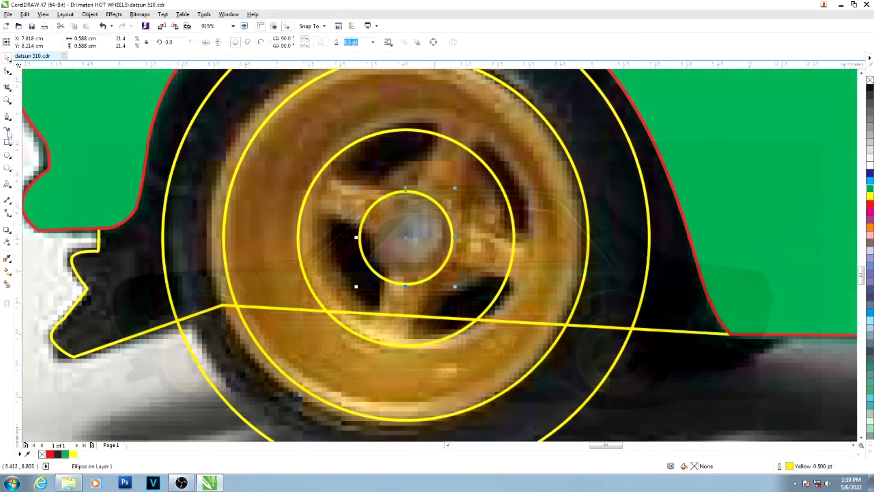
- Draw a narrow upright rectangle about 0.32 by 1.73 cm through the centre of the front wheel hub
key(F6)
drag(384, 106, 434, 377)
drag(408, 112, 404, 107)
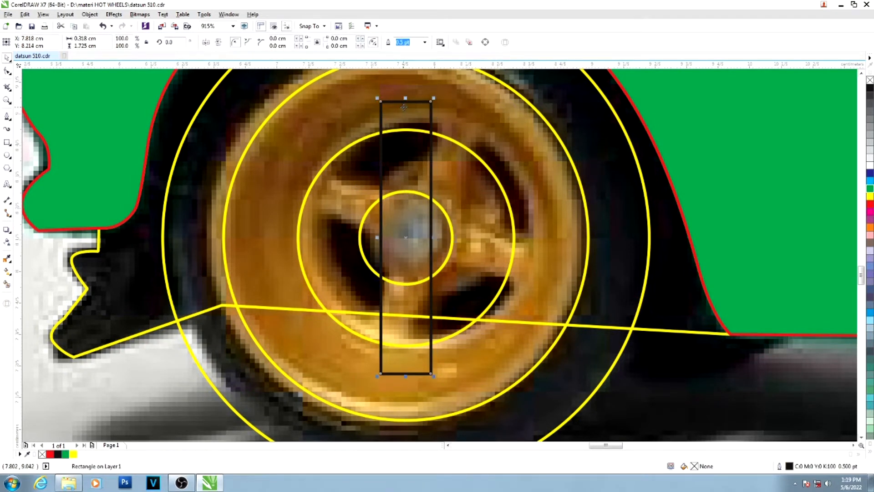
- Add a copy of the spoke rectangle rotated 90 degrees and weld both into a cross
text(90)
key(Return)
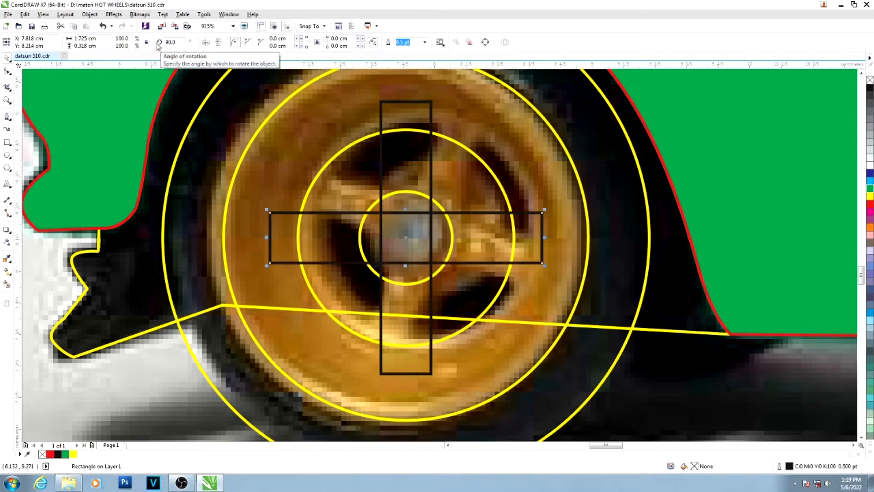
shift+click(404, 145)
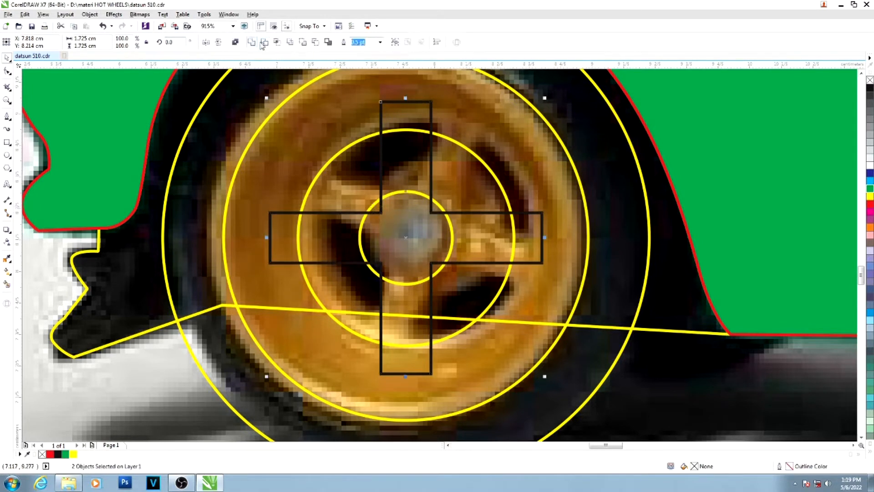
- Intersect the spoke cross with the inner rim circle and delete the original, longer cross
click(251, 42)
click(359, 140)
shift+click(381, 139)
click(277, 42)
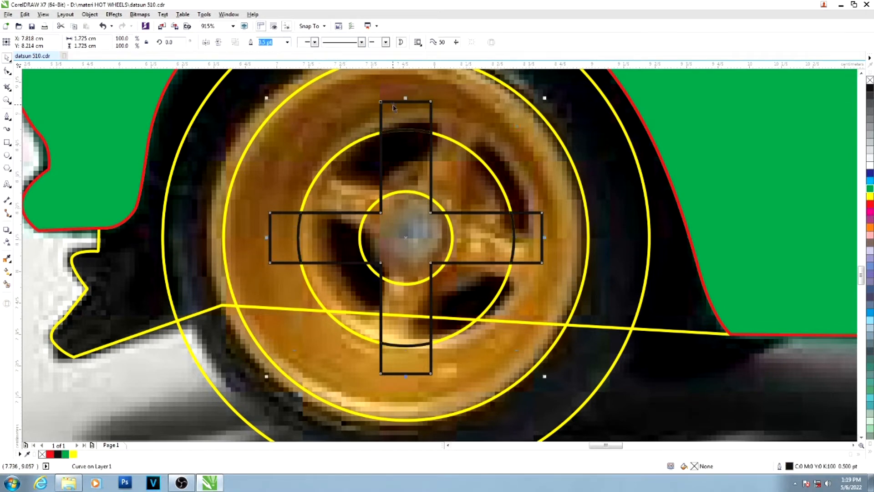
click(391, 102)
key(Delete)
- Intersect the hub circle with the shortened spoke cross
click(440, 207)
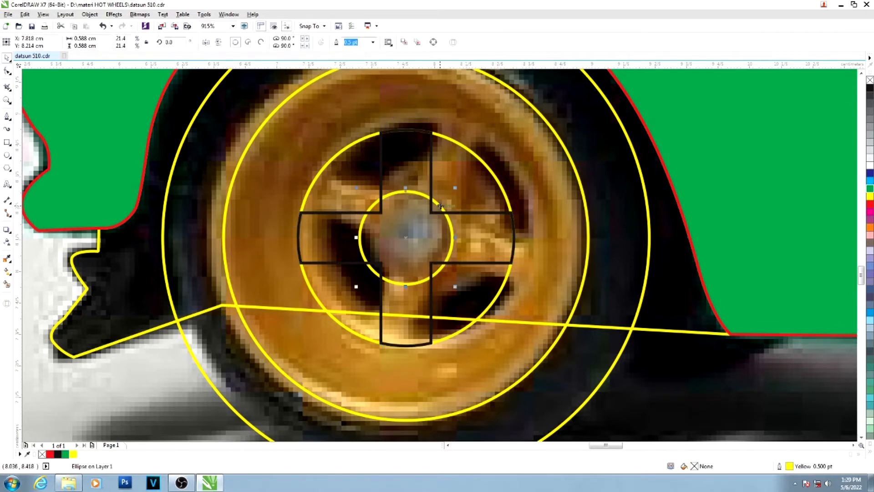
shift+click(479, 236)
click(276, 42)
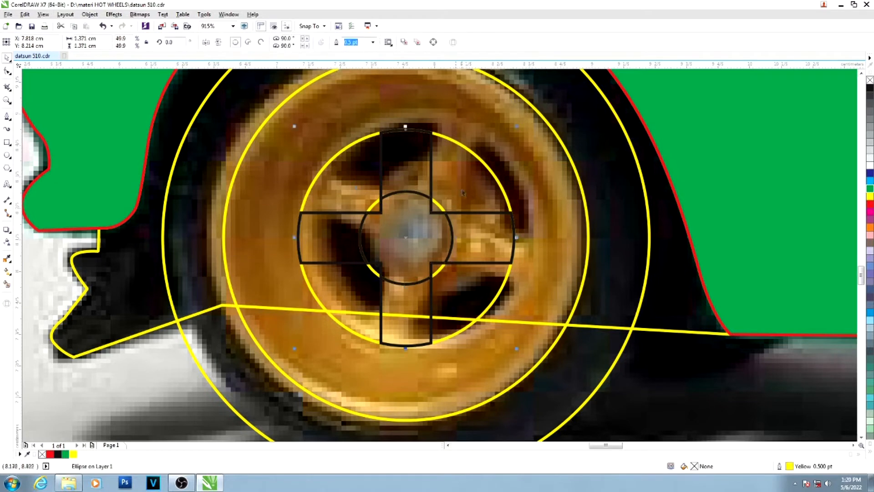
click(453, 233)
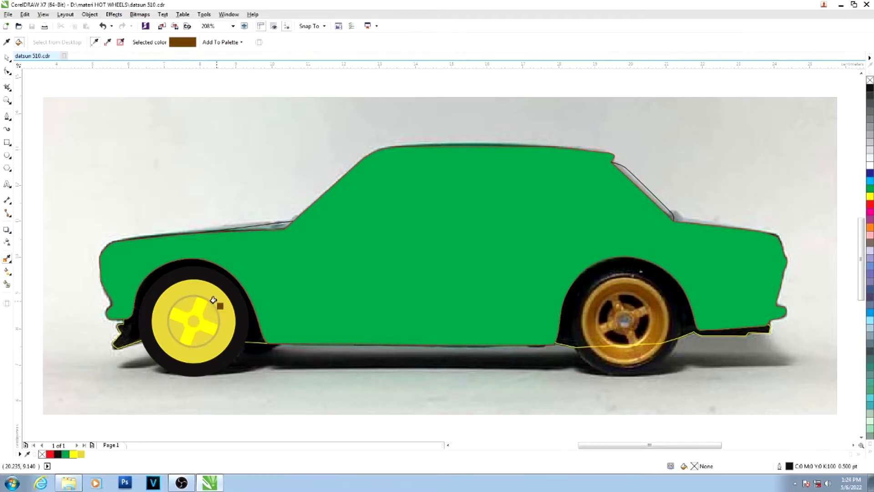
- Fill the front wheel's rim disc and spokes brown and the inner disc behind the spokes black
click(213, 300)
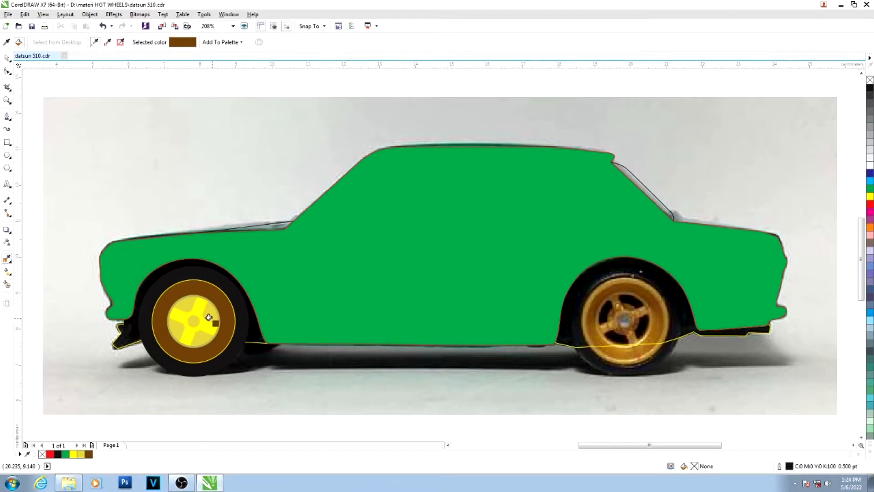
key(space)
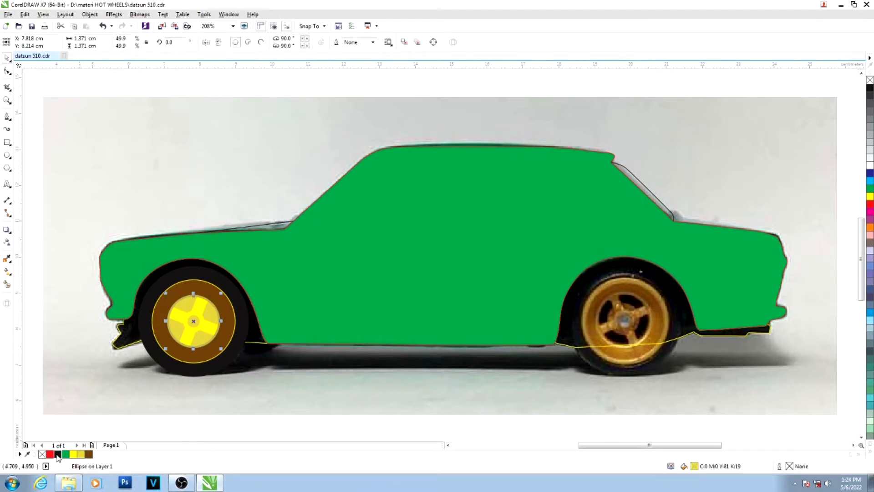
click(55, 454)
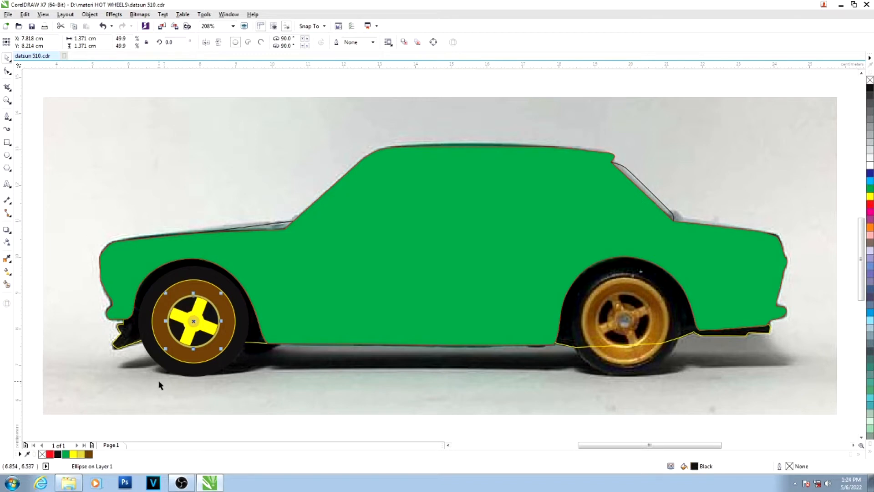
click(205, 327)
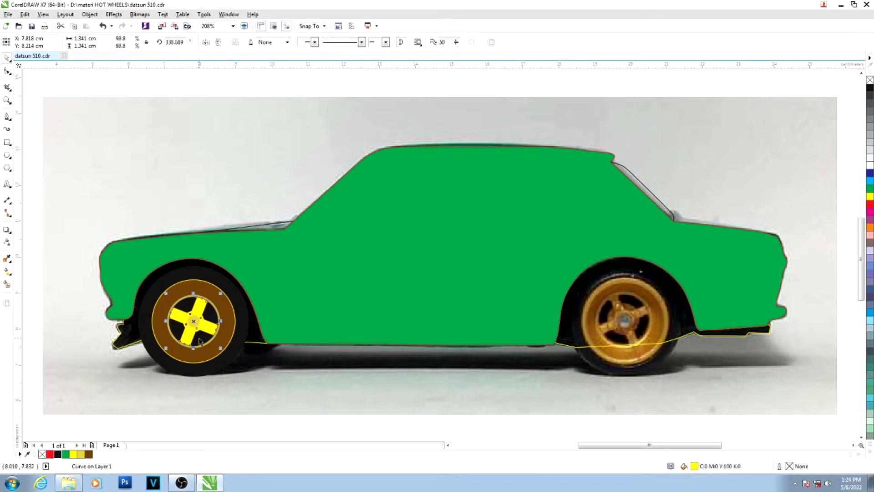
click(89, 455)
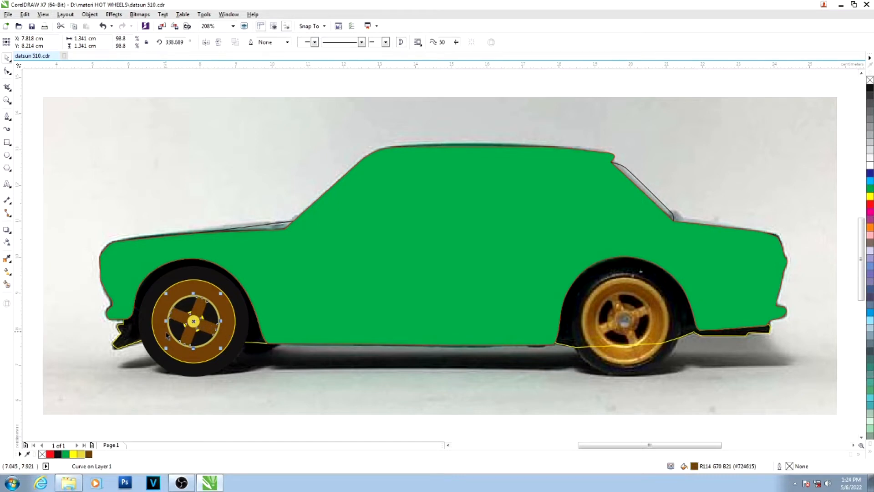
- Enlarge the hub disc behind the spokes to about 0.78 cm and fill it brown, and colour the centre cap grey
scroll(166, 335, up, 2)
click(237, 305)
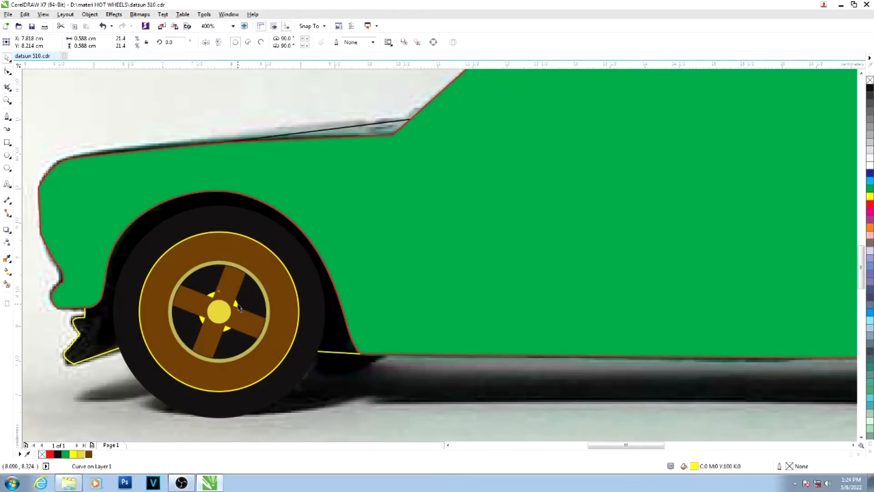
drag(241, 288, 254, 286)
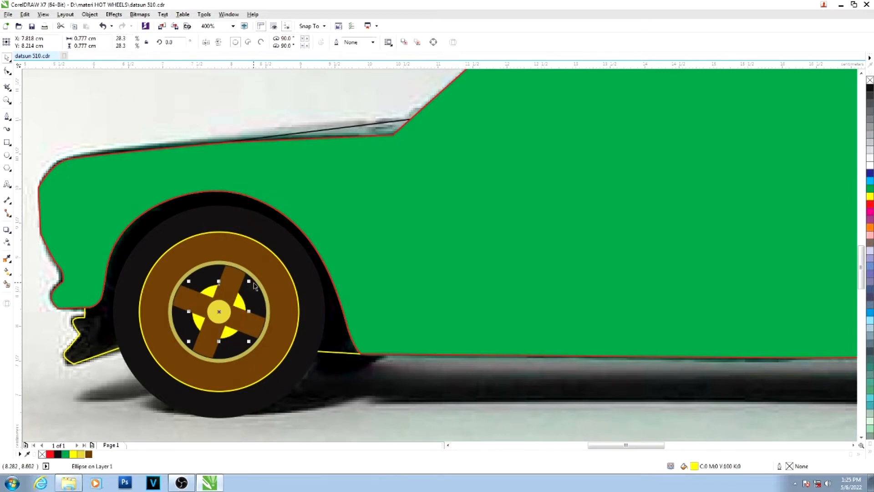
click(90, 454)
click(222, 320)
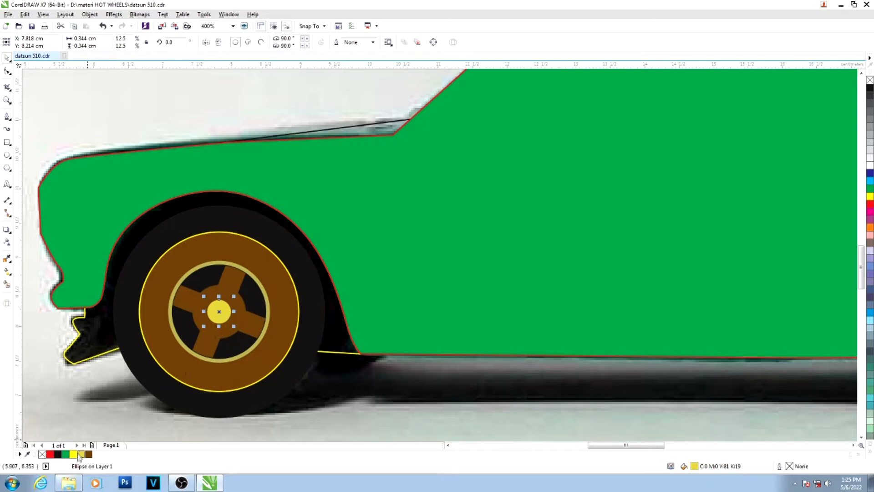
click(870, 99)
- Add an enlarged copy of the brown rim disc, about 2.52 cm across
scroll(421, 230, down, 2)
click(347, 245)
drag(357, 230, 362, 225)
drag(361, 225, 362, 223)
key(ctrl+z)
scroll(363, 225, up, 1)
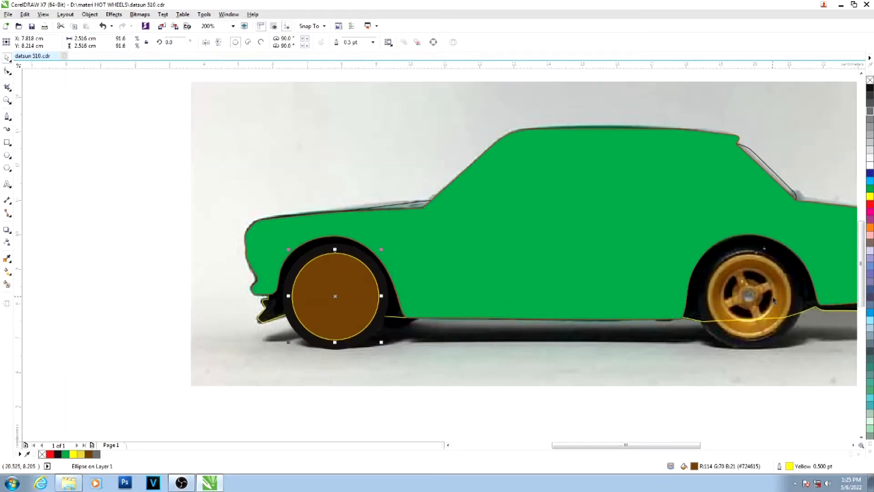
- Fill the enlarged rim disc with gold sampled from the photographed rear rim, remove its outline and move it back four levels
click(6, 259)
click(769, 273)
click(335, 259)
right_click(42, 454)
key(ctrl+Page_Down)
key(ctrl+Page_Down)
key(ctrl+Page_Down)
key(ctrl+Page_Down)
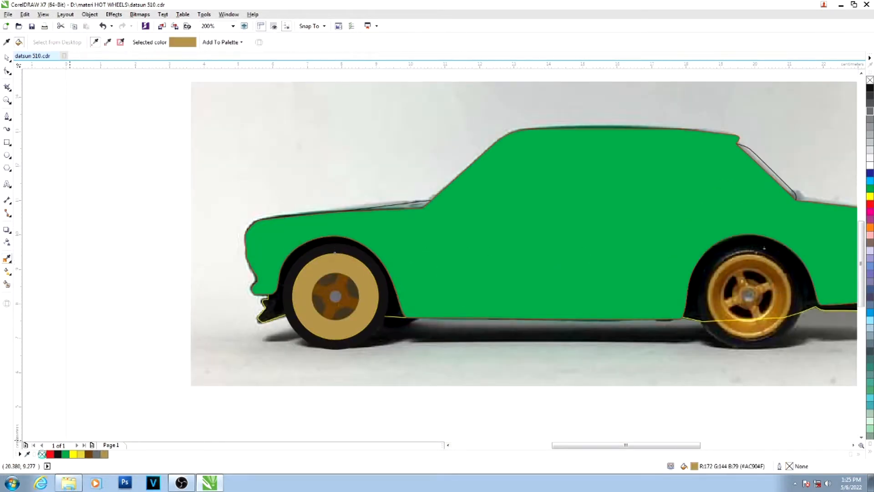
- Remove the yellow outline from the brown rim disc
key(space)
click(306, 315)
right_click(43, 454)
drag(102, 376, 401, 246)
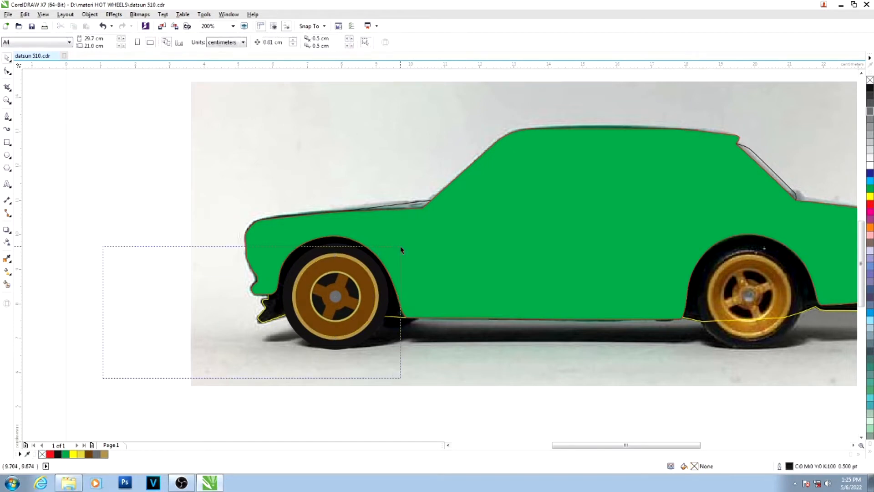
click(103, 358)
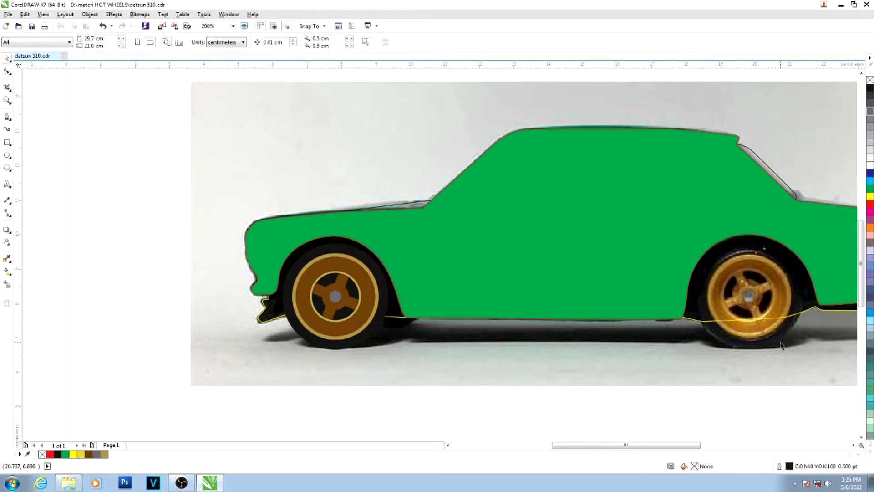
- Darken the brown hub disc behind the spokes by mixing a little black into its fill
click(356, 295)
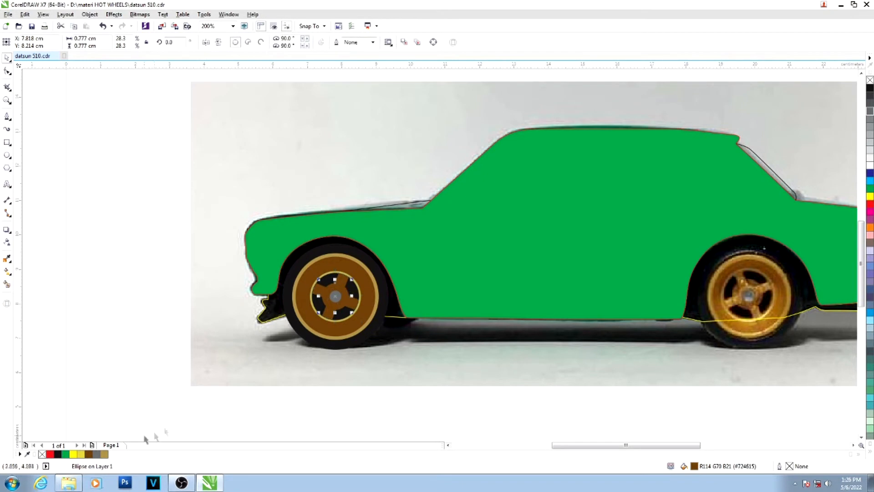
ctrl+click(57, 454)
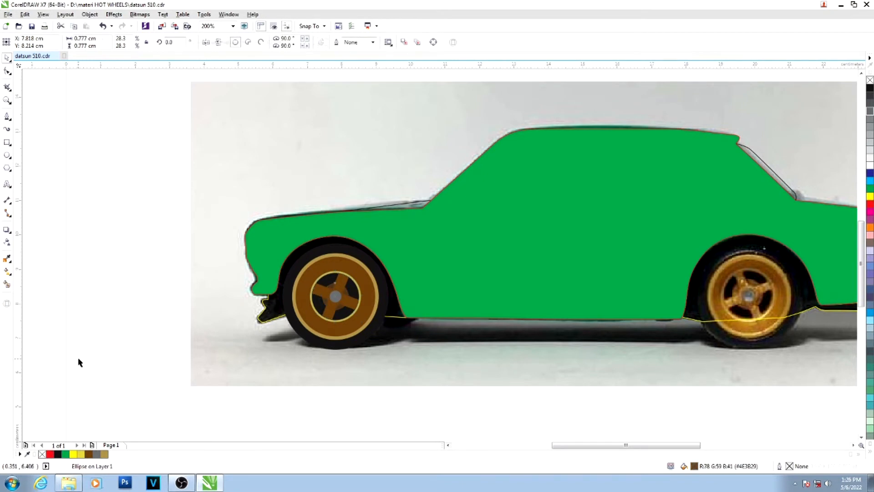
click(78, 359)
scroll(327, 320, up, 2)
click(316, 276)
scroll(347, 327, down, 2)
click(150, 295)
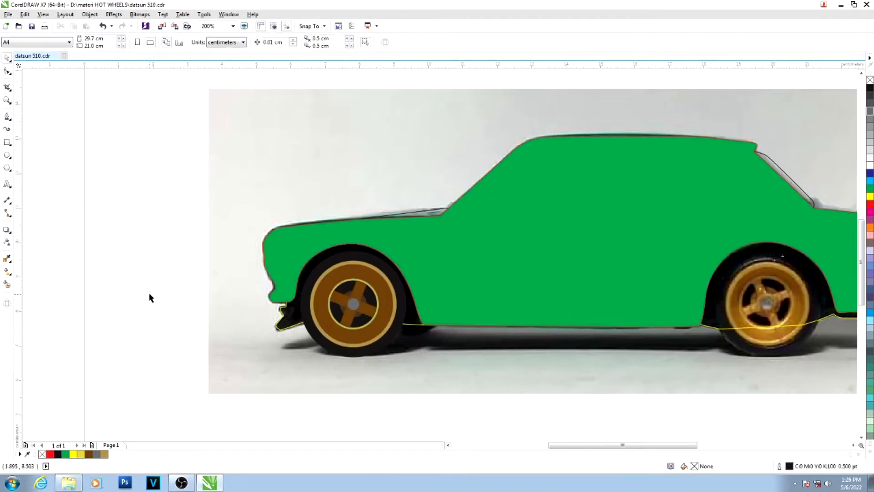
- Fill the underbody shape black and place a copy of the whole front wheel over the rear wheel
click(720, 328)
click(60, 455)
drag(121, 404, 454, 241)
drag(354, 305, 764, 302)
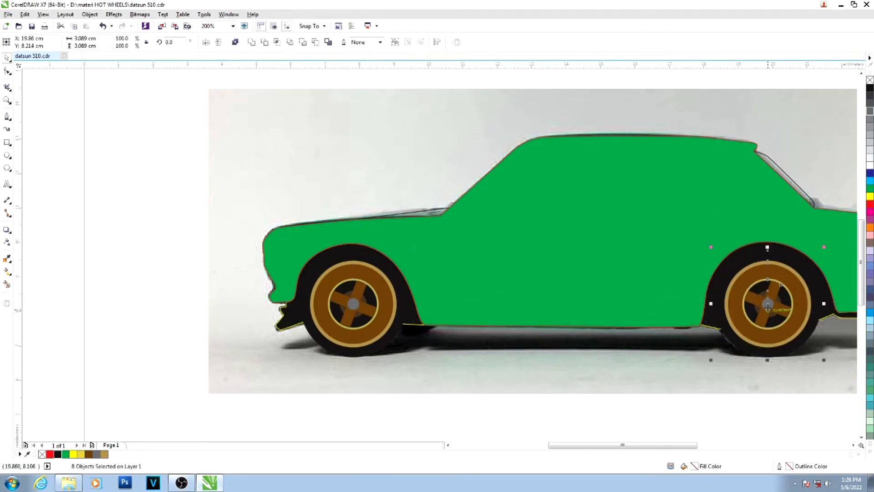
- Remove the green fill from the body and trim the black underbody shape with the body outline
key(F4)
click(343, 242)
click(41, 454)
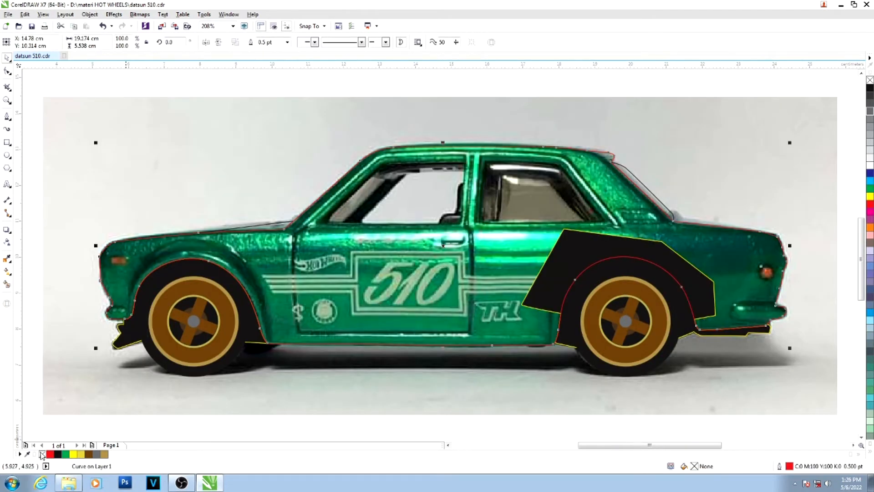
shift+click(687, 332)
click(257, 43)
click(856, 173)
- Remove the underbody shape's outline and fill it with a very dark grey
click(255, 336)
right_click(42, 454)
click(870, 96)
click(870, 88)
click(869, 91)
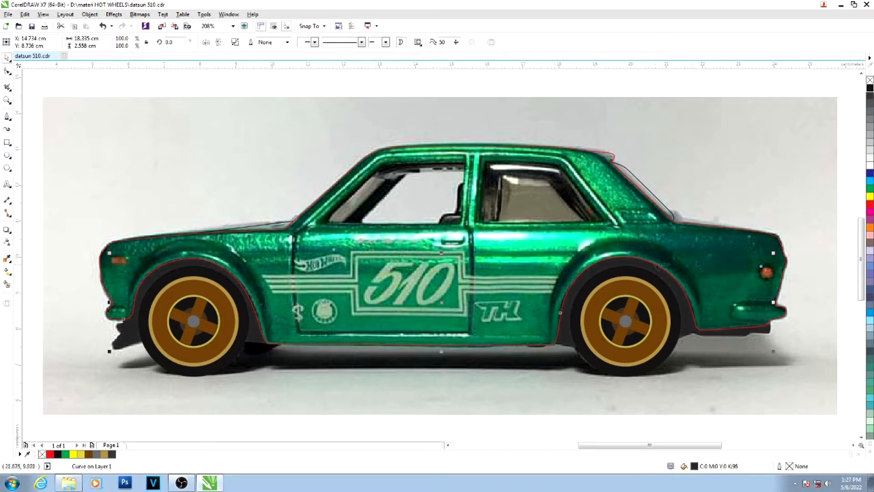
click(129, 146)
key(Delete)
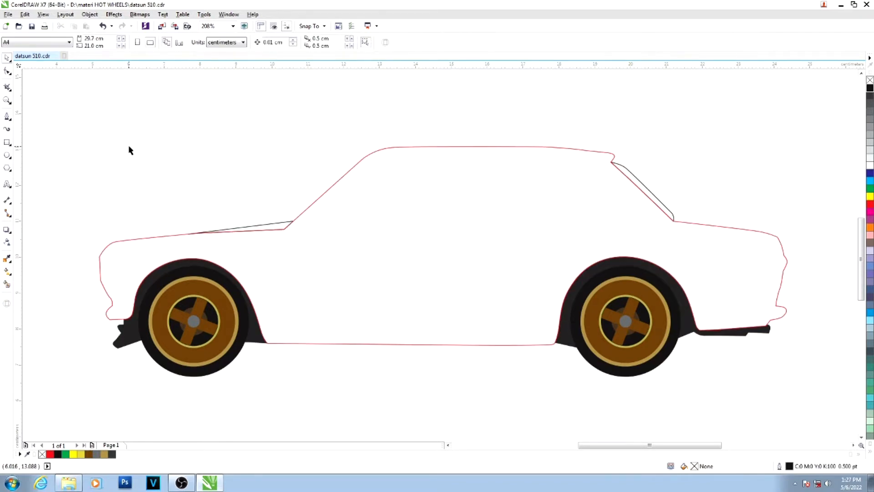
key(ctrl+z)
click(364, 81)
- Trace the front side window as a closed shape about 3.89 by 1.66 cm and give it a red outline
click(7, 117)
key(z)
drag(242, 125, 616, 245)
click(180, 315)
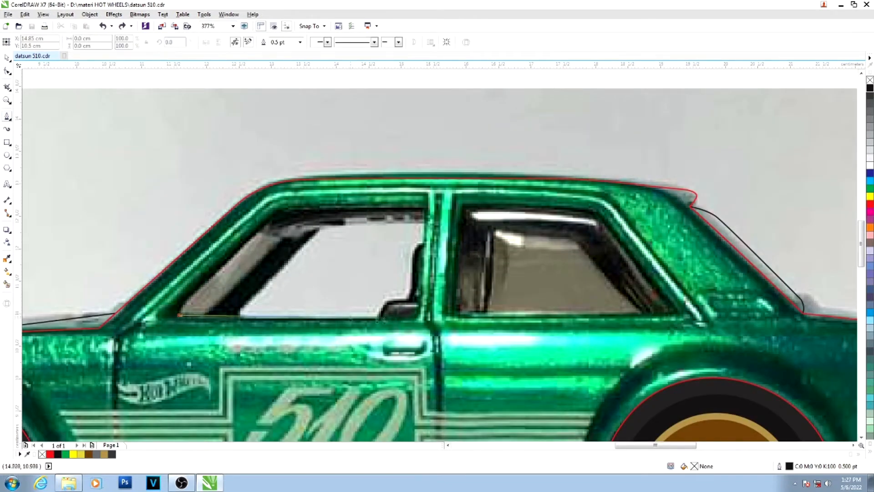
click(411, 315)
click(421, 303)
click(425, 208)
click(286, 209)
click(267, 219)
click(175, 310)
click(180, 315)
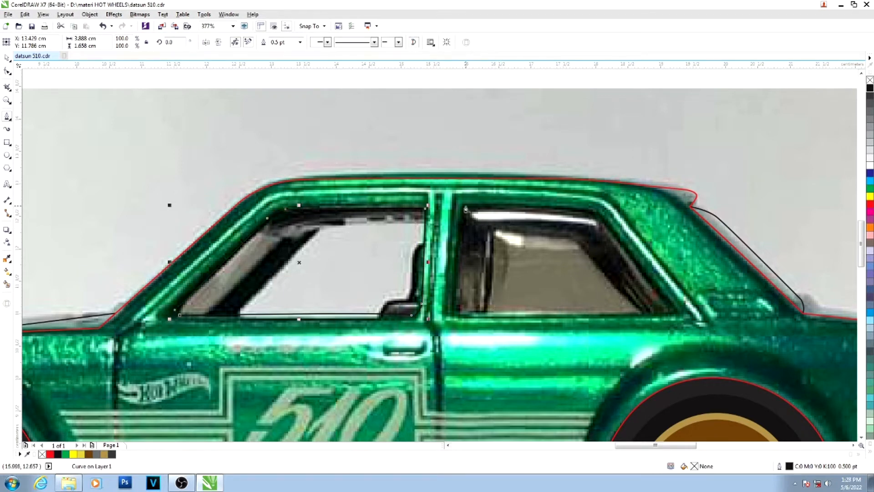
right_click(870, 204)
- Trace the rear side window along its top edge, slanted rear edge and lower rear corner
click(459, 208)
click(509, 207)
click(558, 208)
drag(602, 221, 615, 233)
click(672, 304)
drag(673, 314, 666, 315)
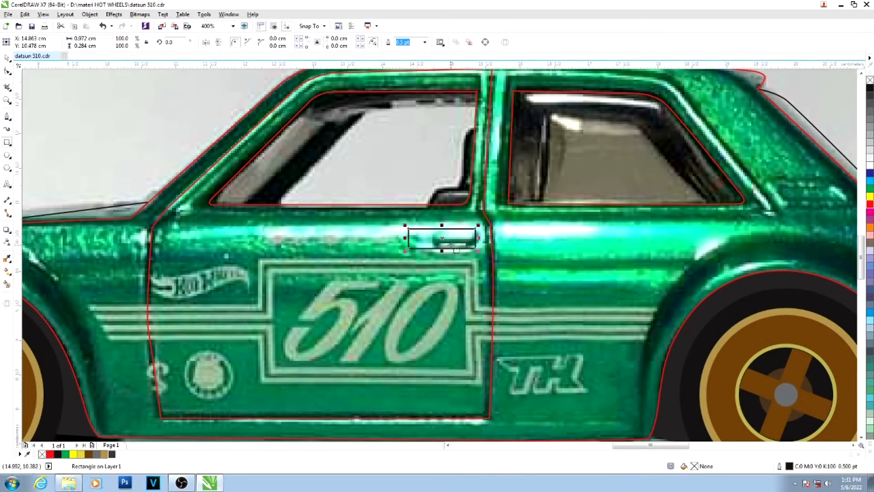
- Round the corners of the door handle rectangle to 0.142 cm
key(F10)
drag(406, 250, 425, 256)
key(space)
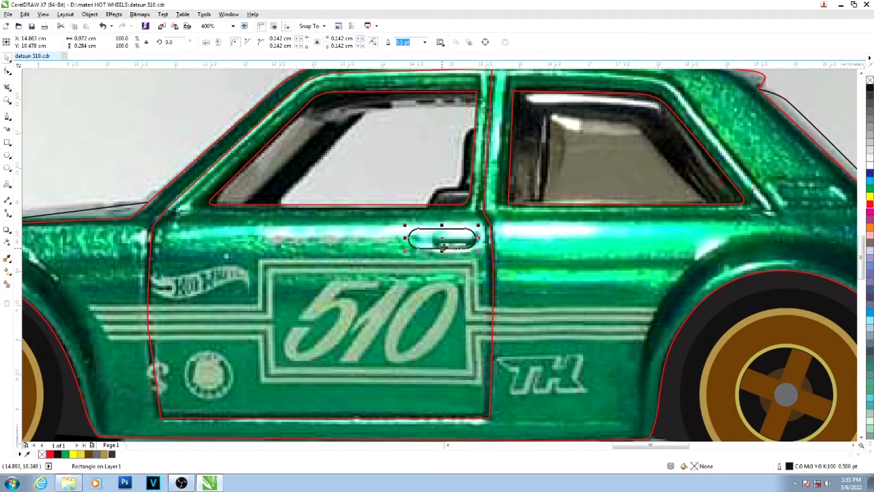
- Copy the rounded door handle slightly up and to the left, trim the original with the copy and delete the copy
drag(444, 238, 438, 235)
shift+click(475, 245)
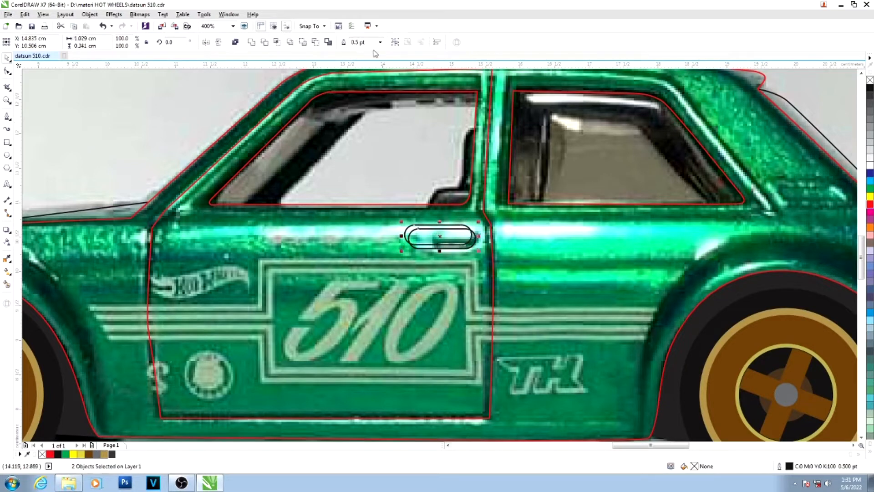
click(268, 42)
click(421, 234)
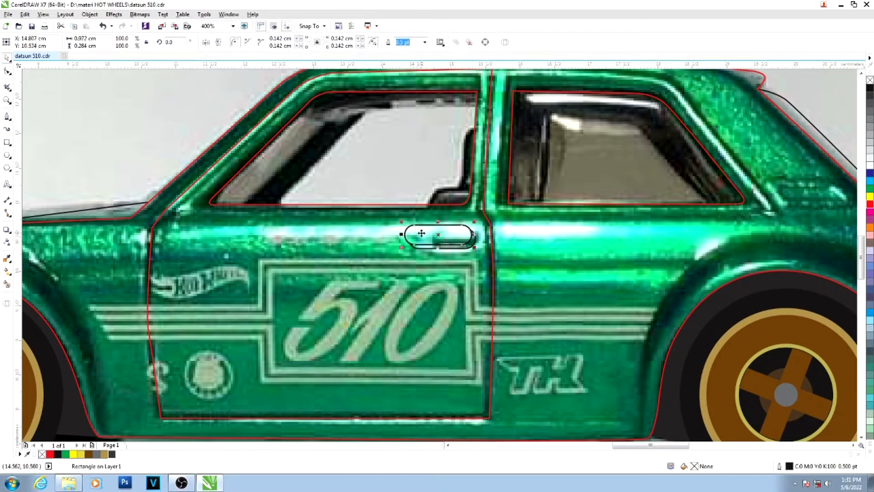
key(Delete)
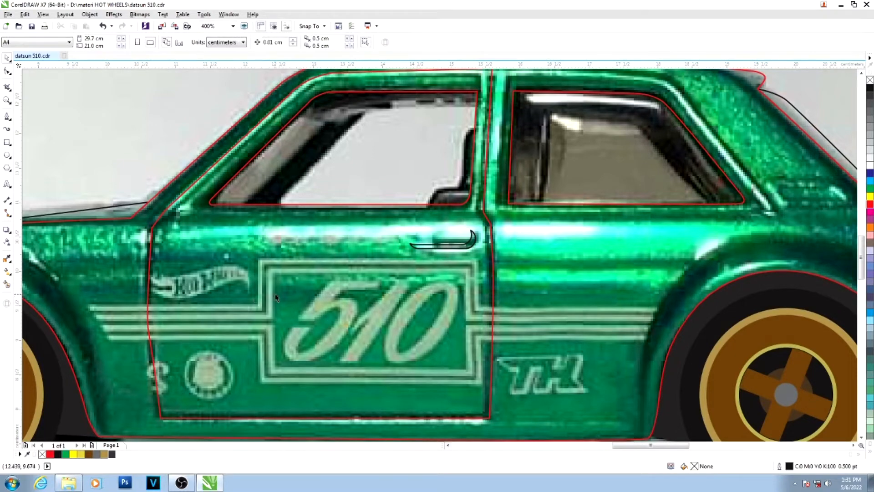
- Draw a rectangle about 0.41 by 0.21 cm over the orange marker light on the front fender
scroll(646, 294, down, 2)
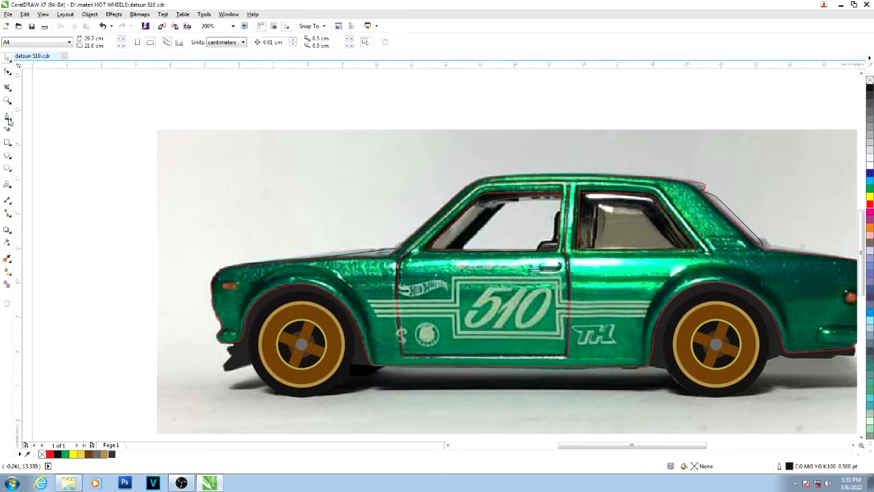
click(7, 142)
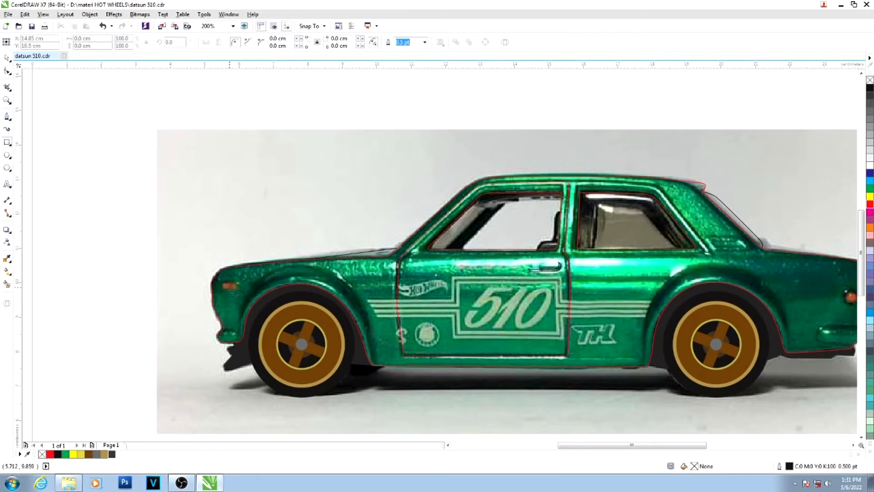
key(z)
drag(173, 246, 359, 376)
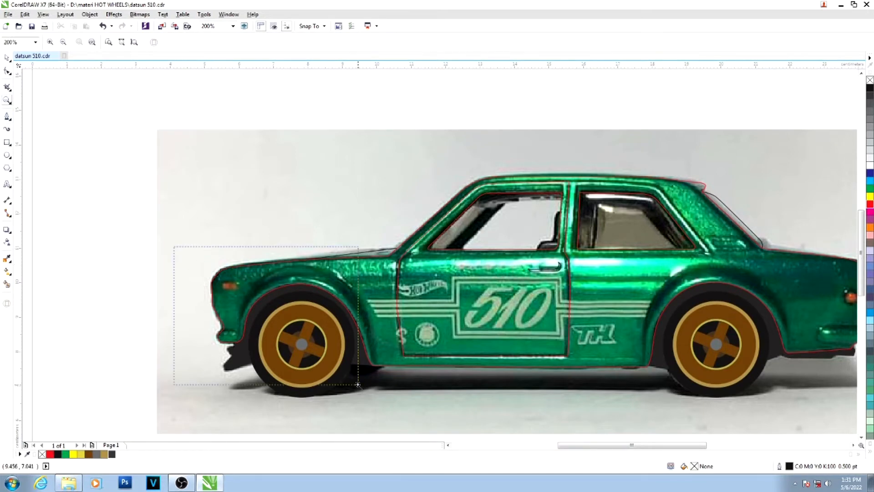
click(7, 142)
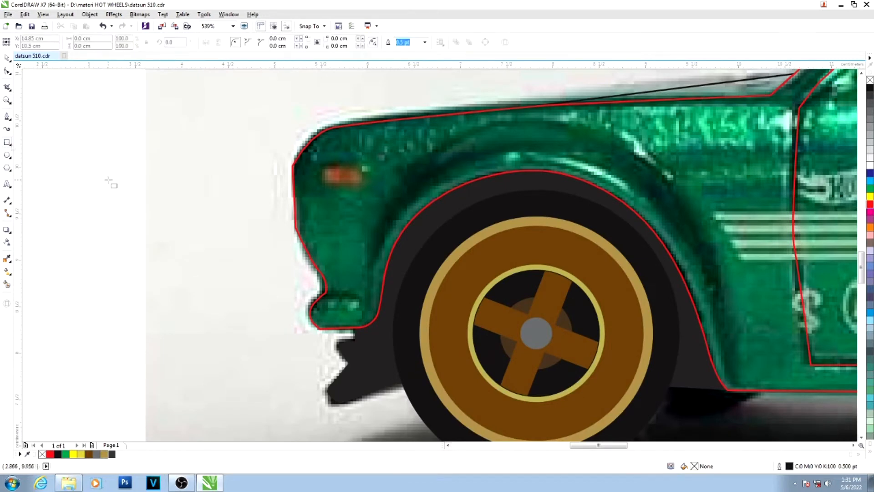
drag(324, 165, 362, 185)
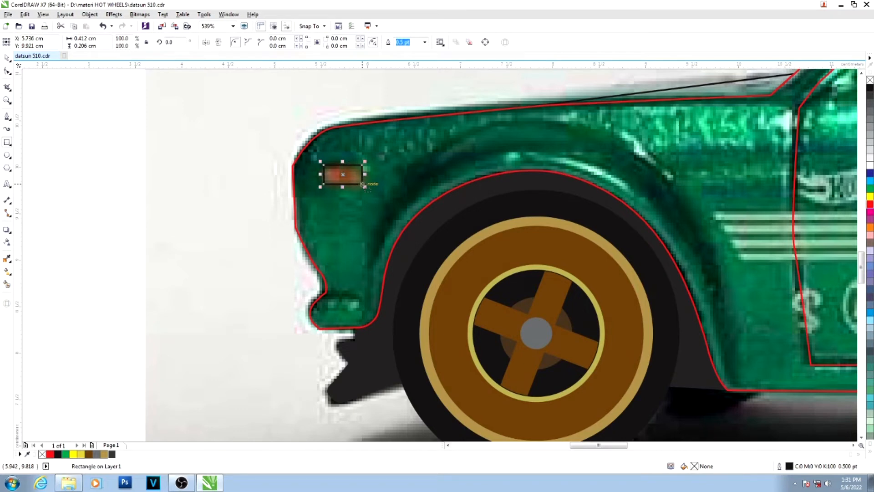
- Round the corners of the front marker light rectangle to 0.029 cm
key(F10)
drag(360, 165, 362, 170)
key(space)
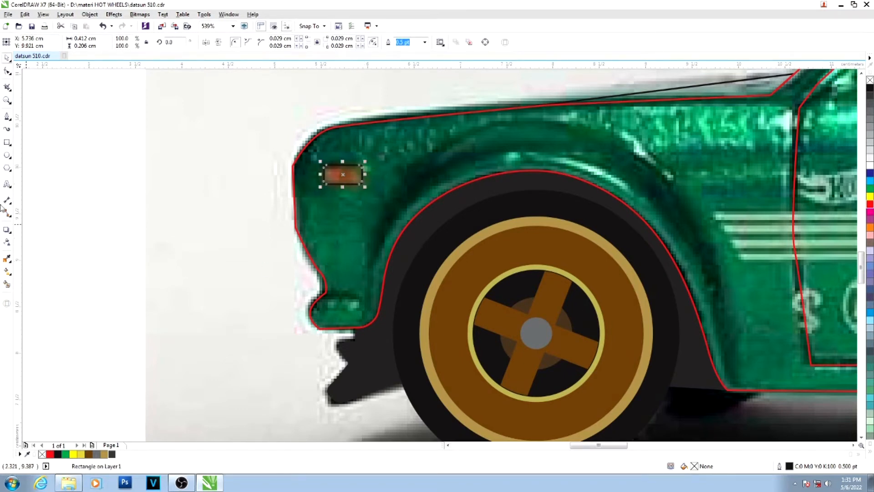
- Draw a closed curve along the front bumper's upper and rear edges, extending it past the car's nose
click(7, 119)
click(223, 275)
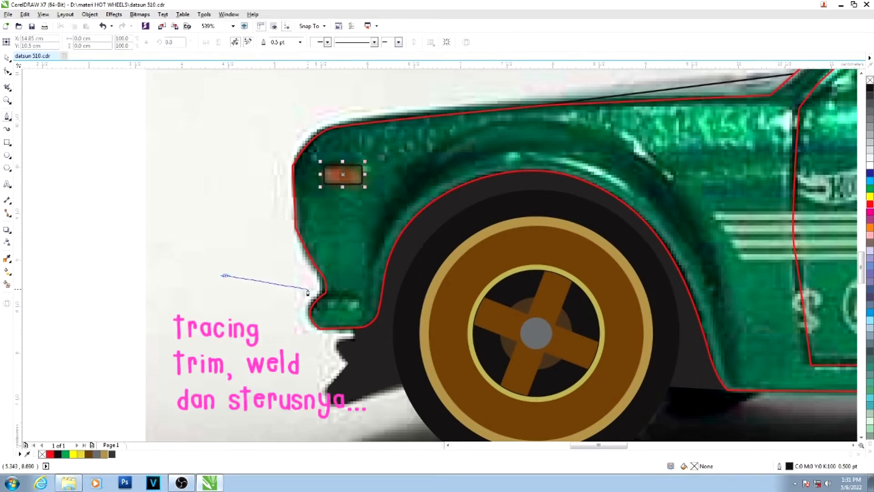
click(326, 291)
drag(363, 301, 369, 310)
click(369, 326)
click(353, 357)
click(245, 361)
click(226, 276)
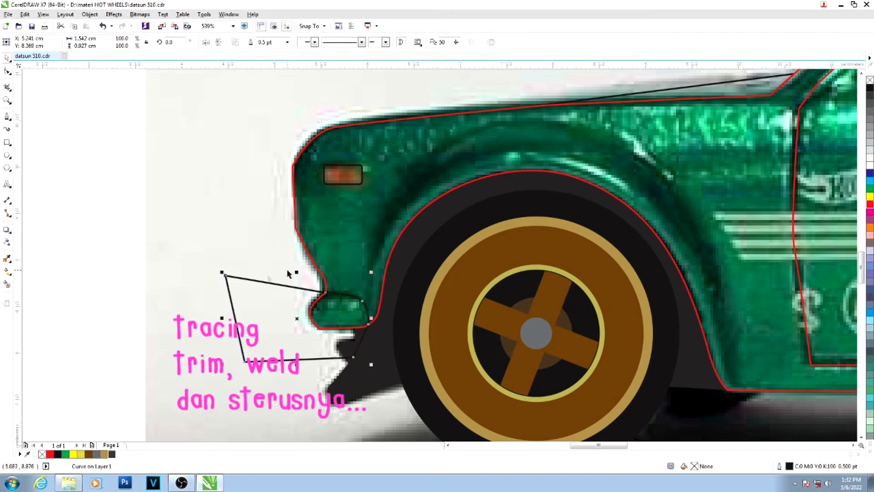
- Intersect the front bumper curve with the car body outline and delete the construction curve
shift+click(341, 230)
click(278, 43)
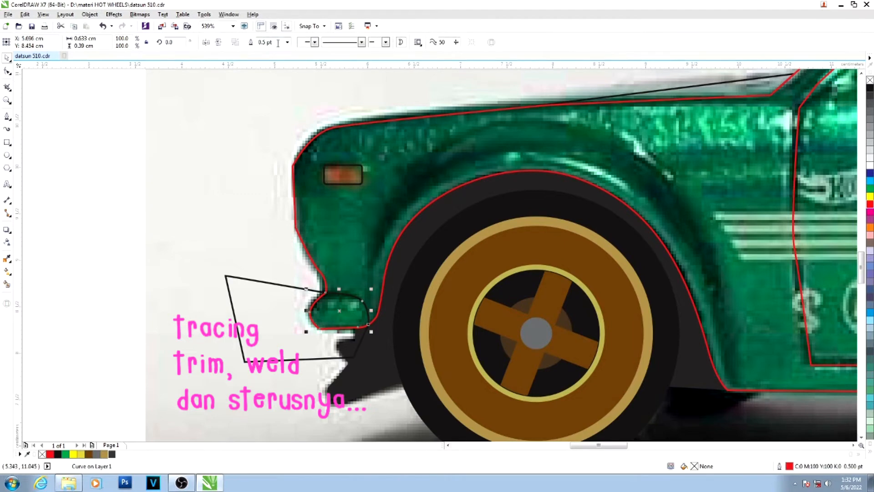
click(236, 292)
key(Delete)
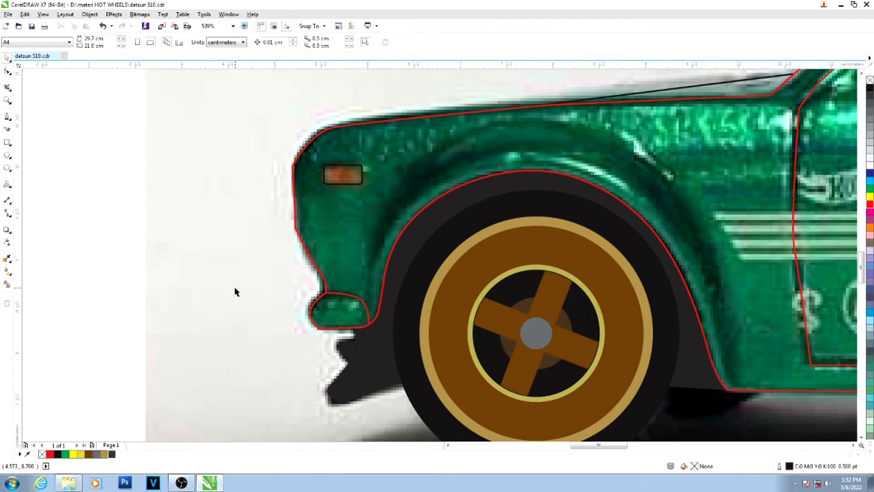
- Draw a closed curve along the rear bumper's upper, rounded front and lower edges, extending it past the car's tail
key(F4)
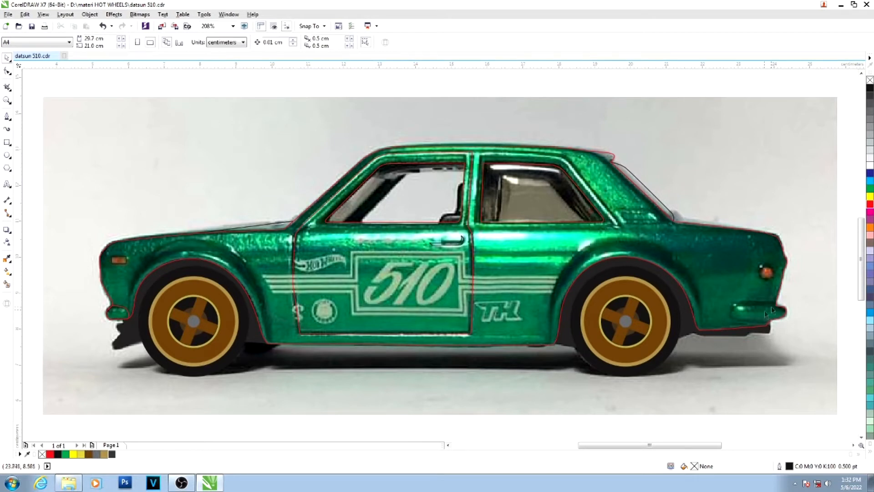
key(z)
drag(827, 279, 667, 336)
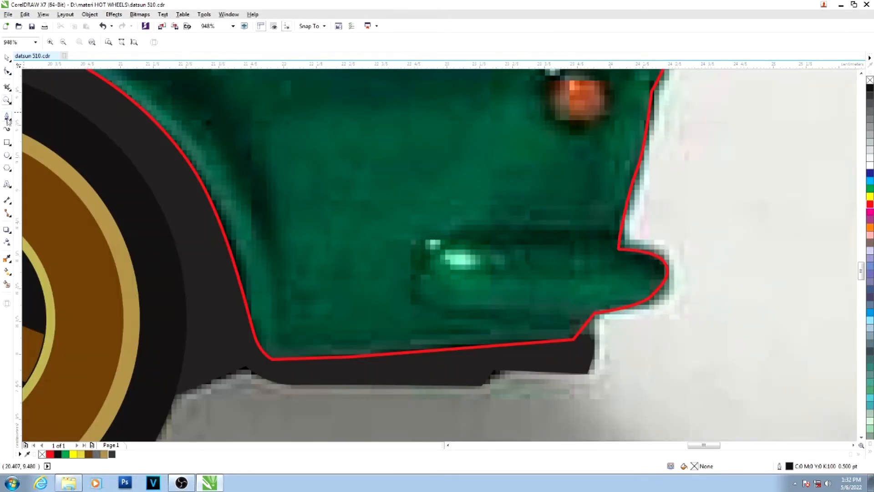
click(7, 116)
click(765, 211)
click(670, 215)
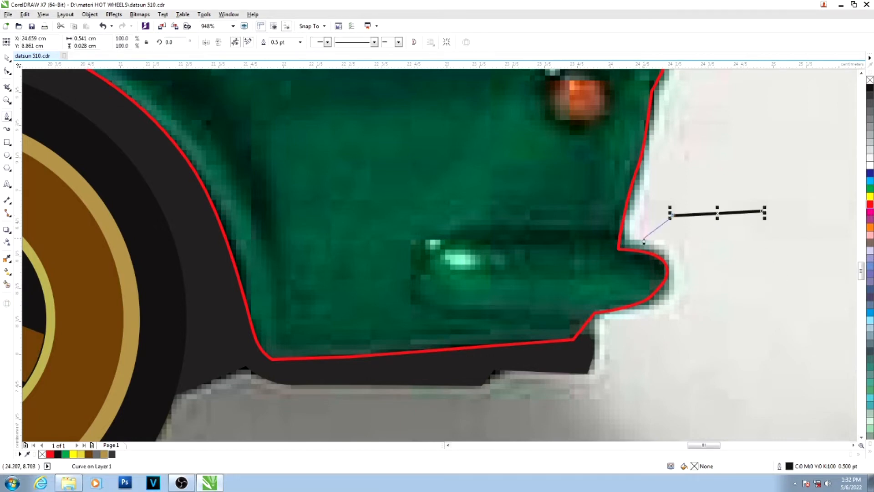
click(621, 251)
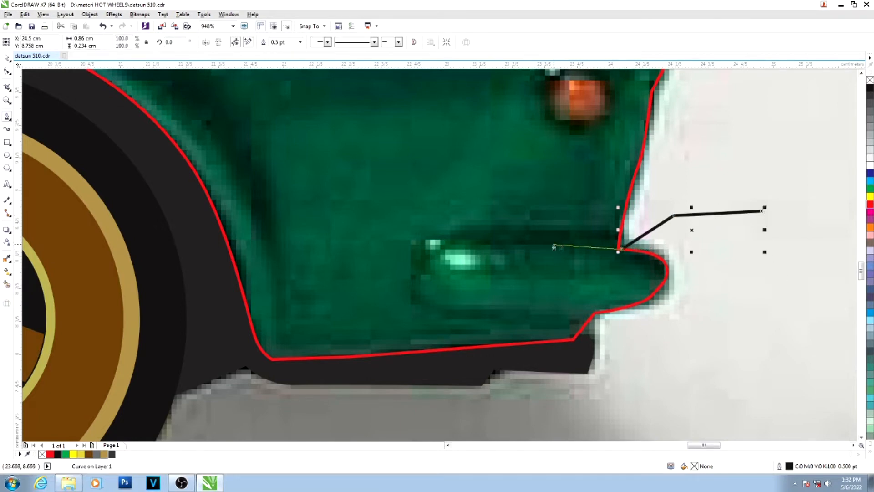
click(482, 248)
drag(437, 247, 439, 313)
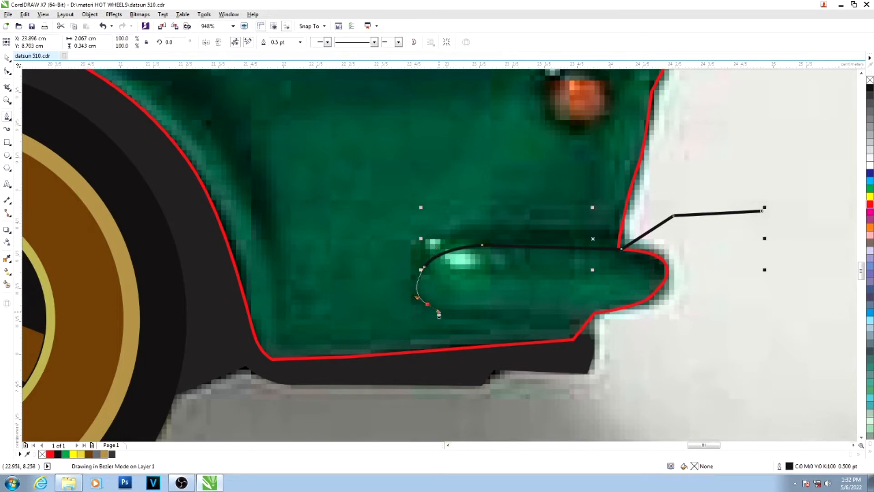
click(496, 314)
click(593, 314)
click(685, 346)
click(793, 315)
click(762, 212)
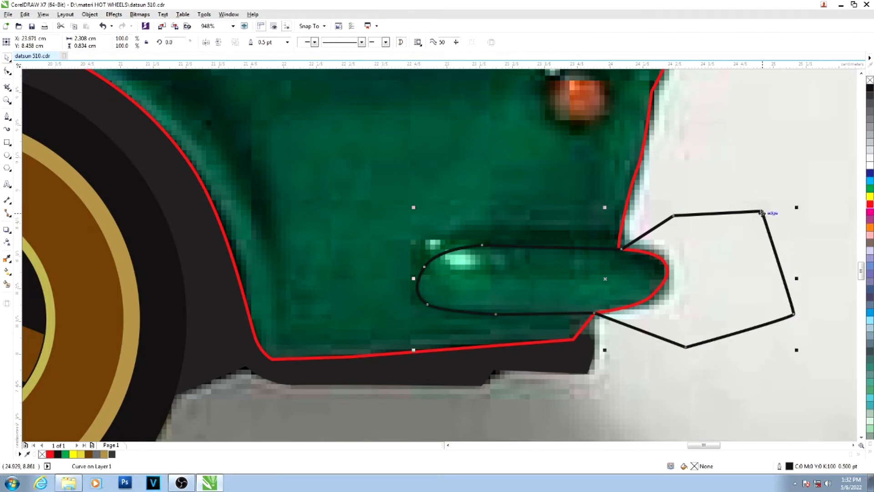
- Intersect the rear bumper curve with the car body outline and delete the construction curve
shift+click(477, 183)
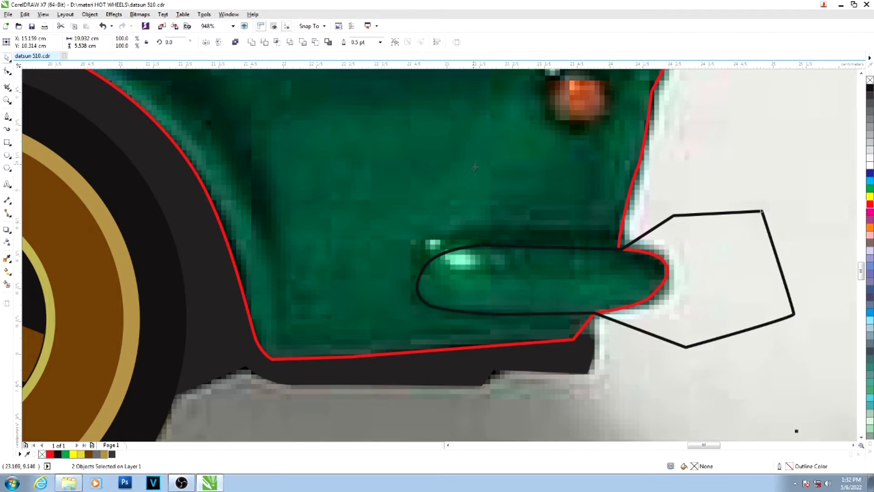
click(277, 42)
click(757, 231)
key(Delete)
- Draw an ellipse about 0.44 by 0.36 cm over the round orange light on the rear fender and align it with the light
key(F4)
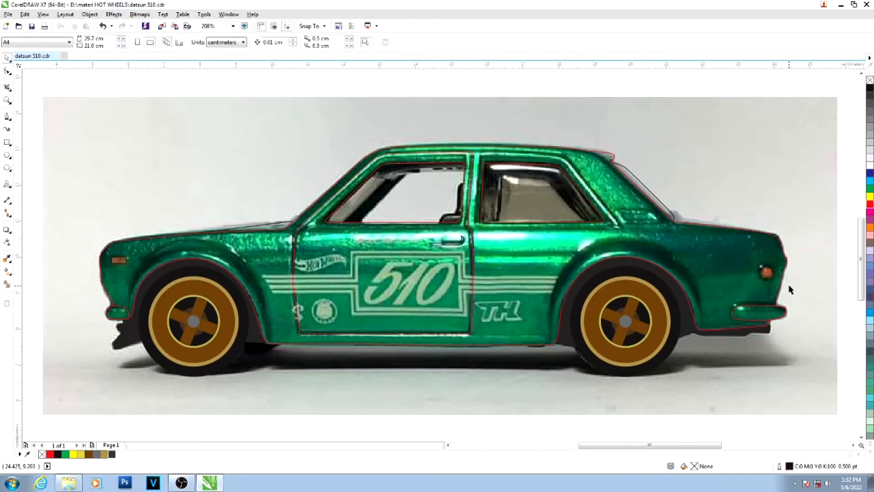
scroll(774, 282, up, 3)
scroll(771, 280, up, 1)
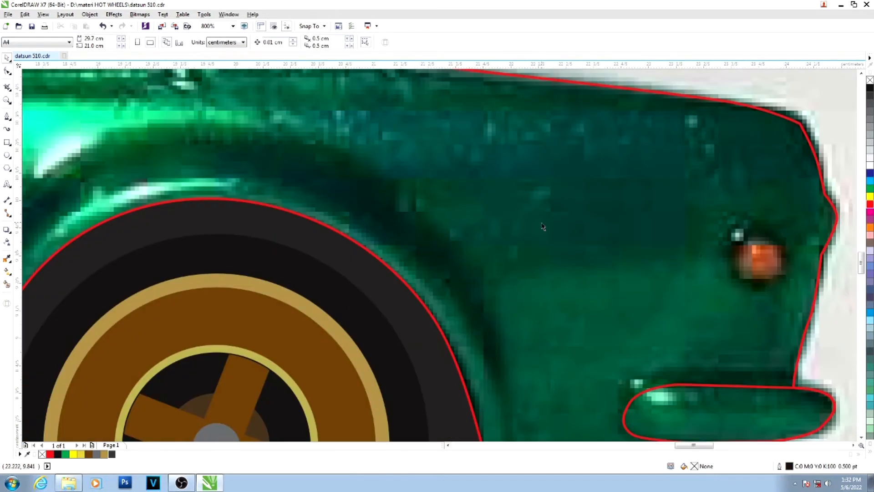
click(7, 143)
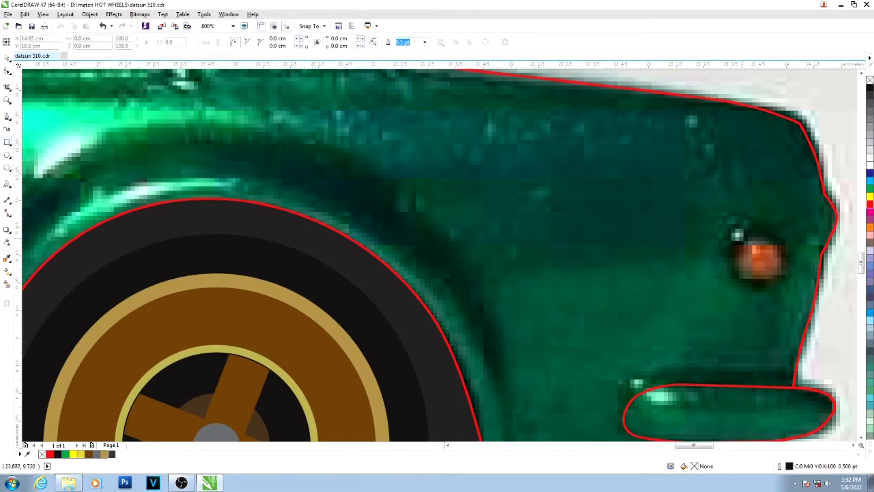
click(7, 155)
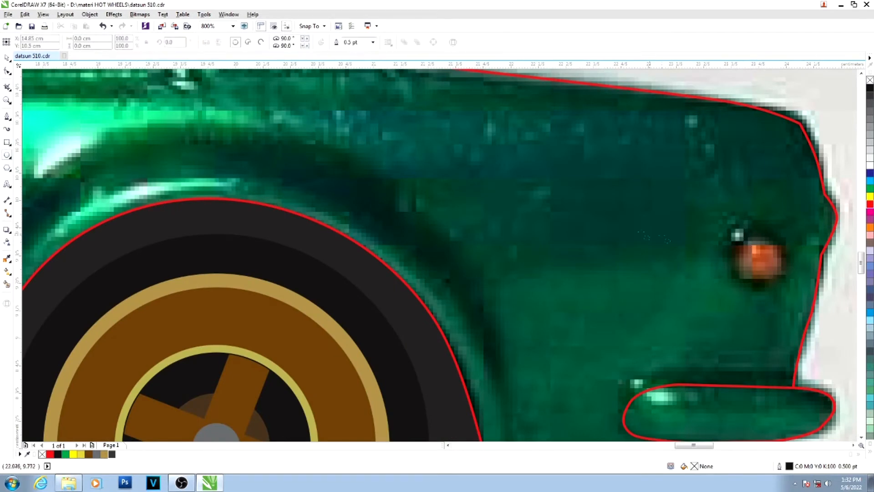
drag(730, 231, 792, 283)
drag(759, 256, 758, 259)
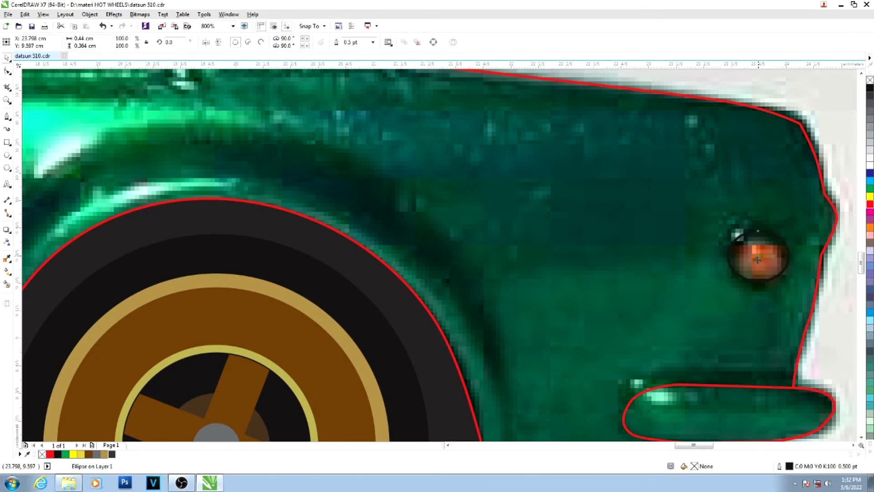
- Save the drawing and clear the selection
key(F4)
click(33, 27)
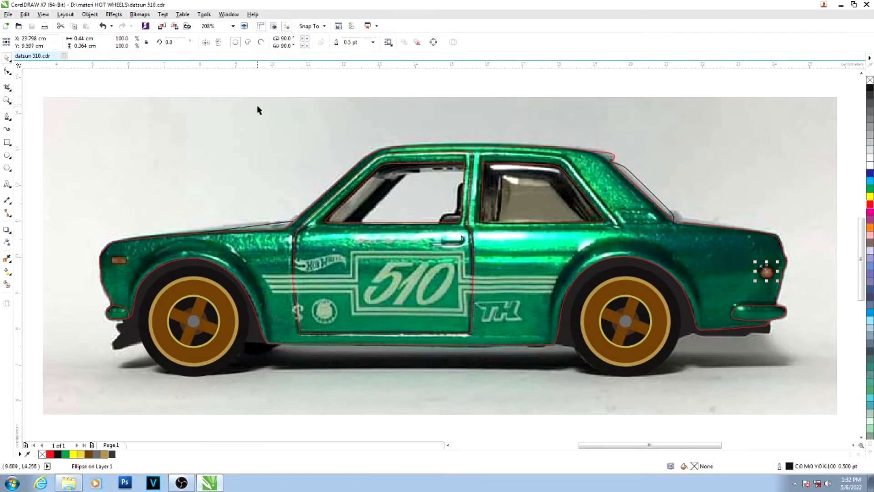
click(249, 87)
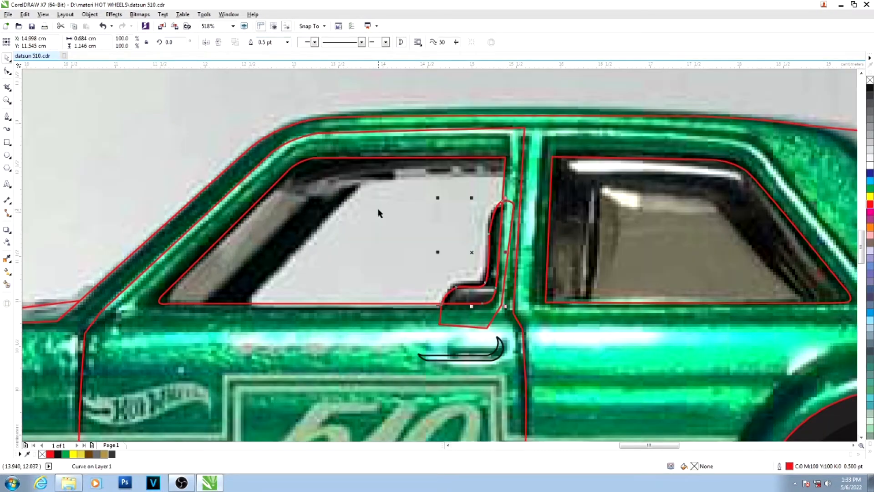
- Delete the oversized seat curve, keeping only the seat shape inside the front side window
click(387, 222)
drag(454, 288, 433, 273)
key(ctrl+z)
key(Delete)
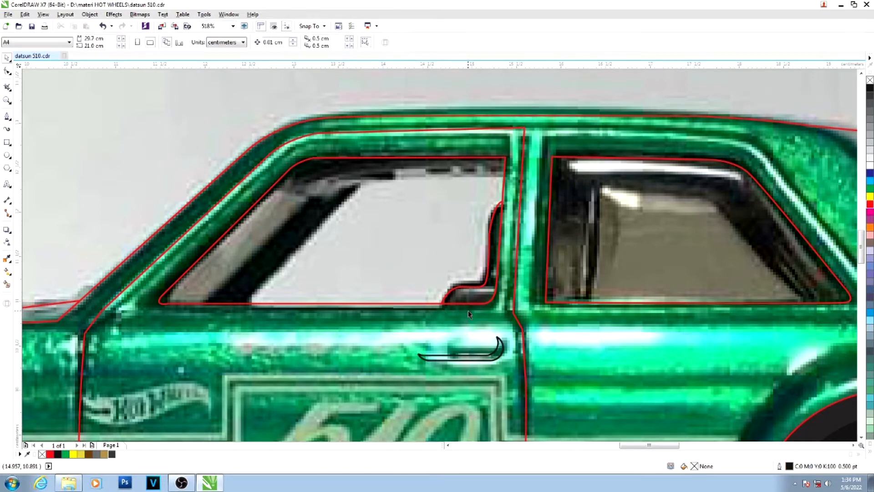
- Draw a rectangle about 0.74 by 0.18 cm over the vent at the base of the rear pillar
scroll(589, 231, down, 3)
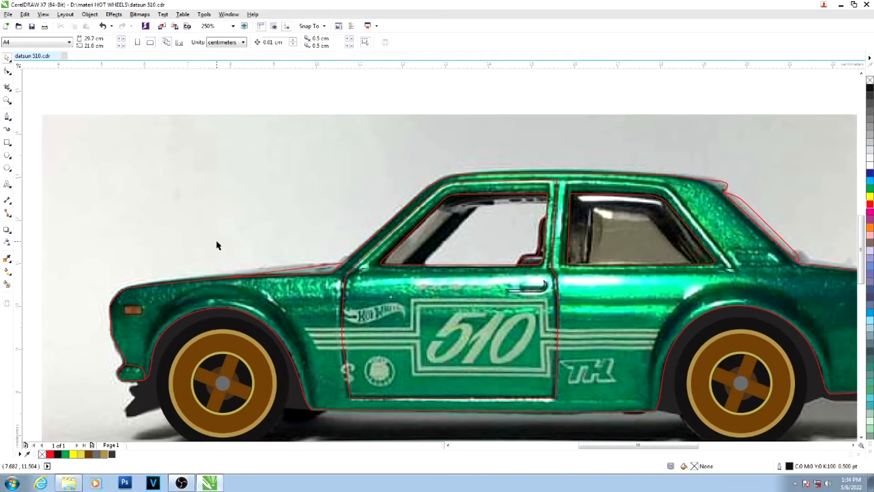
scroll(217, 245, down, 2)
scroll(459, 350, up, 2)
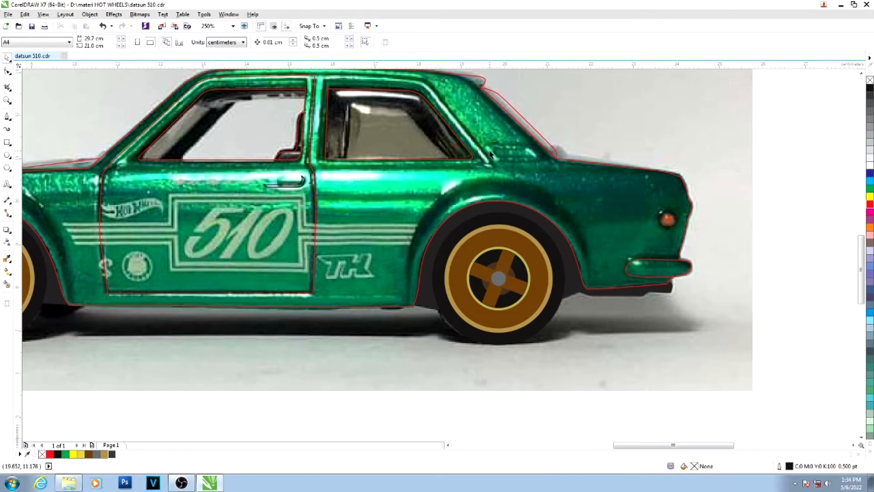
key(z)
drag(462, 107, 612, 194)
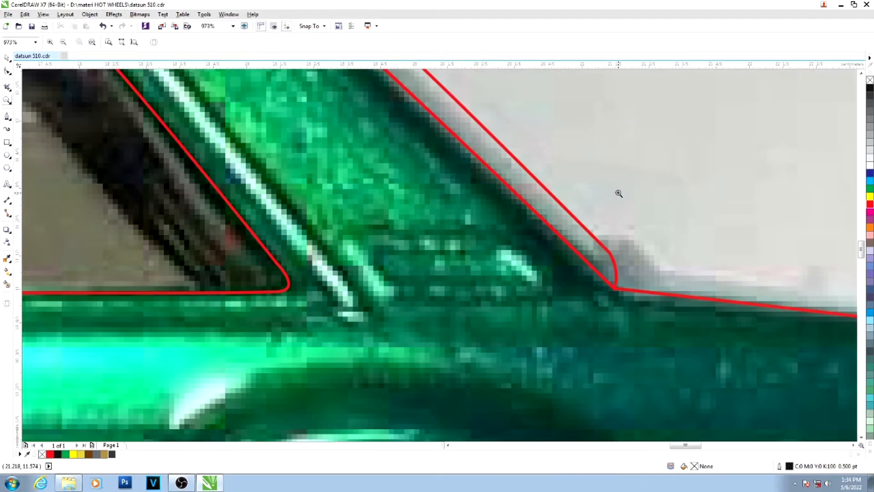
click(7, 141)
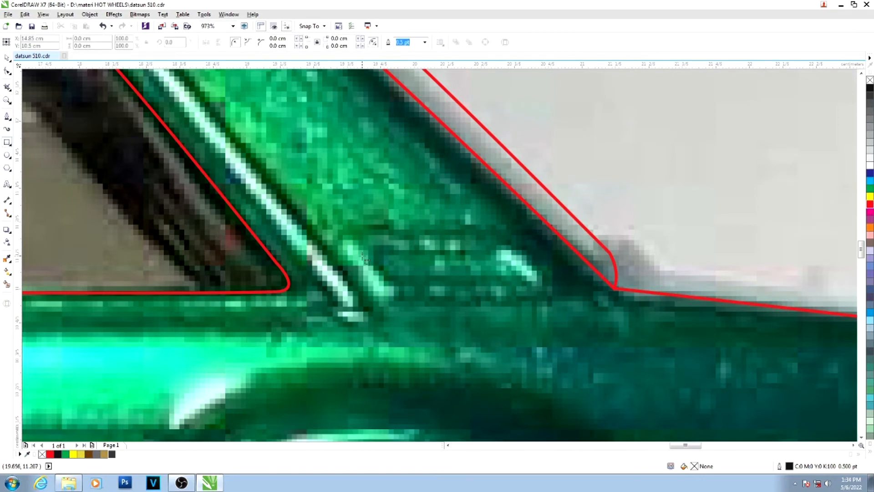
drag(392, 251, 522, 287)
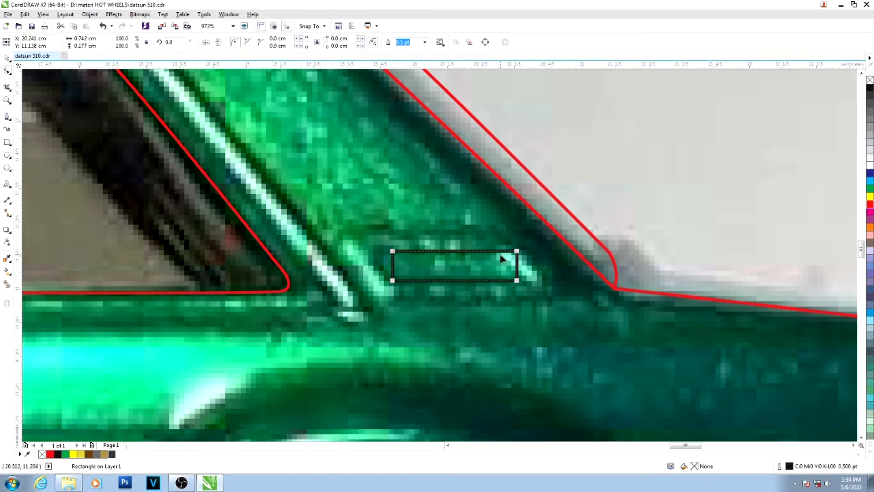
- Round the corners of the vent rectangle to 0.073 cm
key(F10)
drag(517, 251, 507, 256)
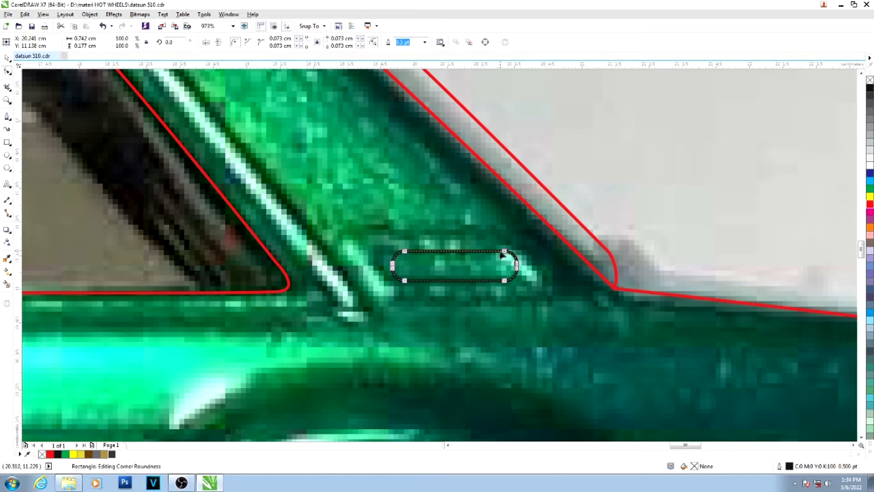
key(space)
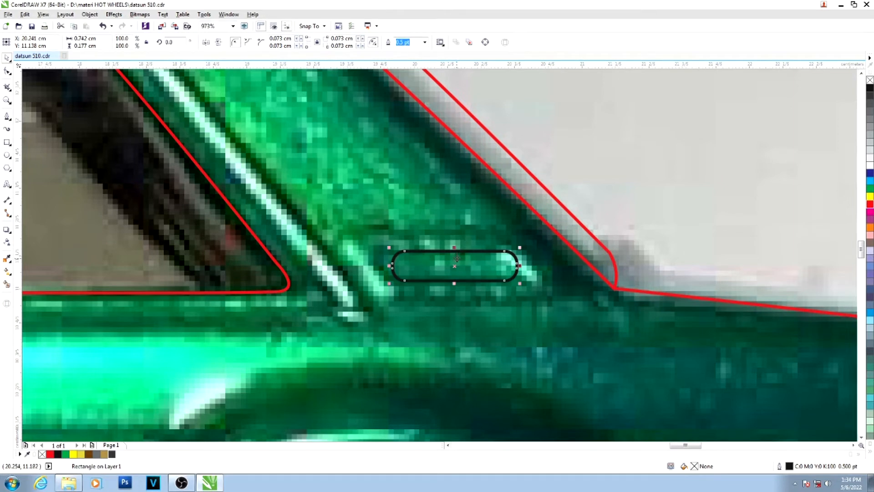
- Skew the rounded vent shape so its upper edge leans toward the front, and widen it to about 0.97 cm
drag(455, 248, 424, 250)
click(504, 268)
drag(511, 268, 535, 269)
scroll(524, 269, down, 3)
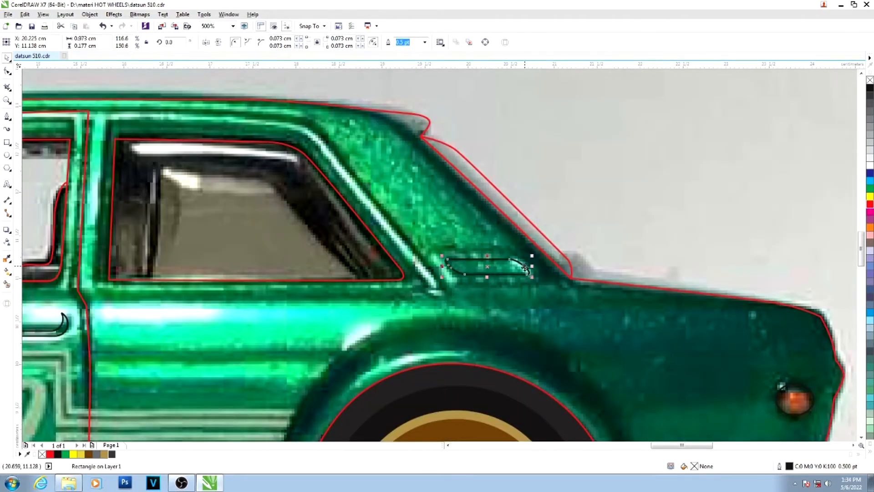
scroll(524, 269, down, 2)
key(F4)
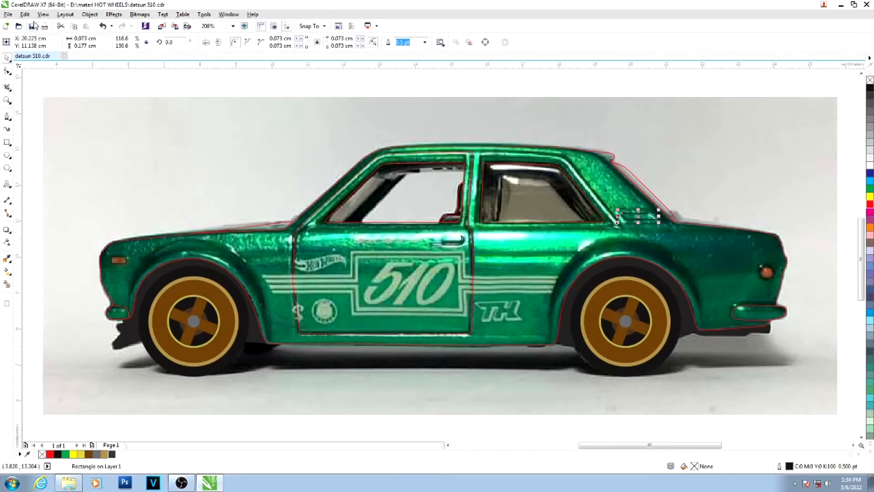
- Delete the reference photo to inspect the bare traced outlines, and undo the deletion
click(176, 121)
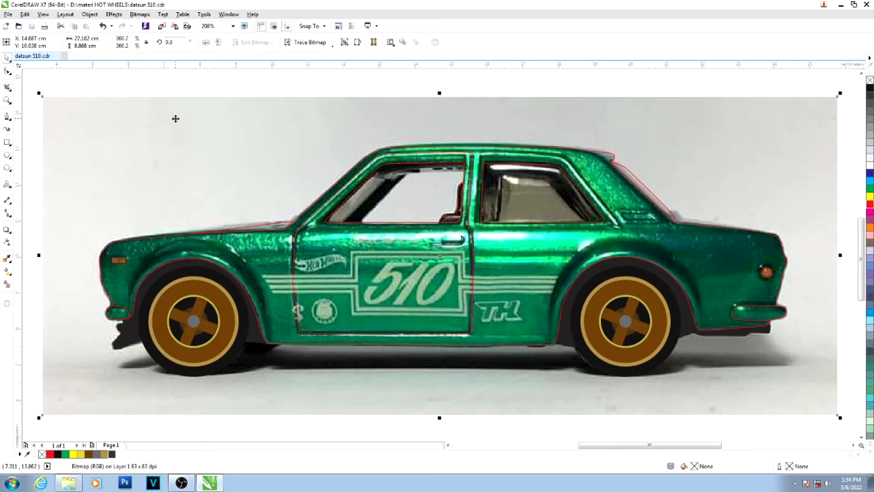
key(Delete)
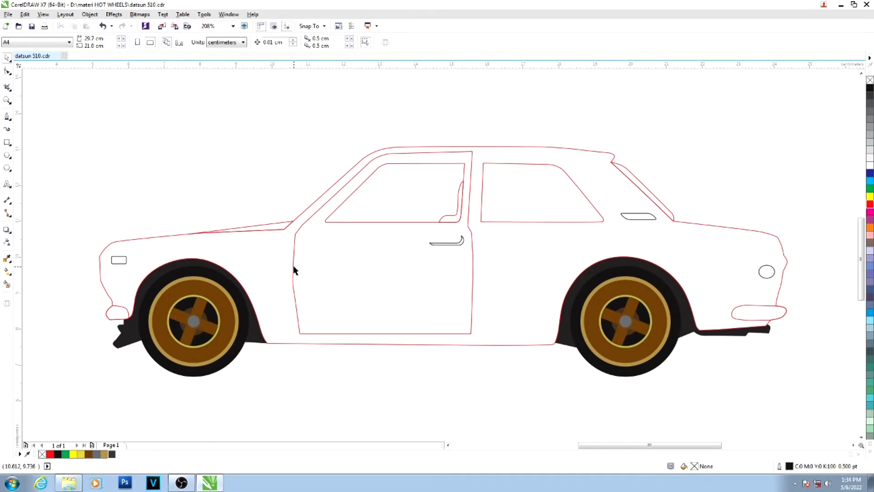
key(ctrl+z)
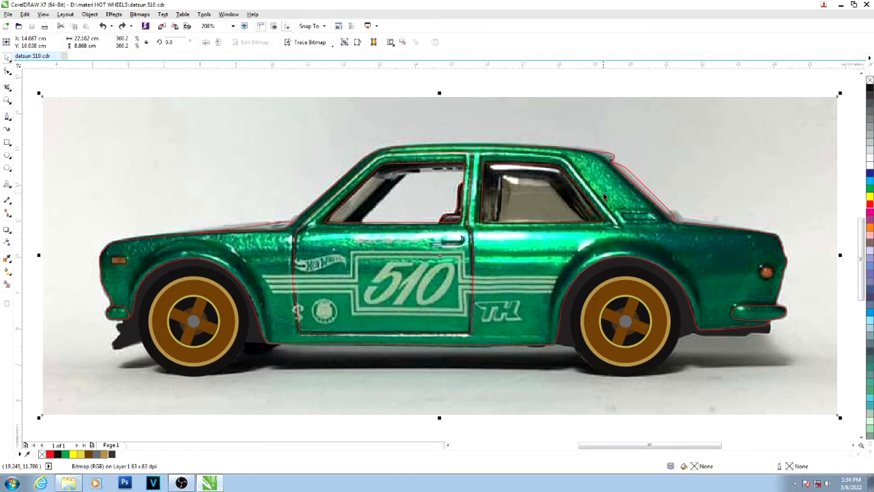
- Trace an open curve about 6.3 by 2.7 cm from the door's lower rear corner along the sill and around the rear fender flare
click(7, 117)
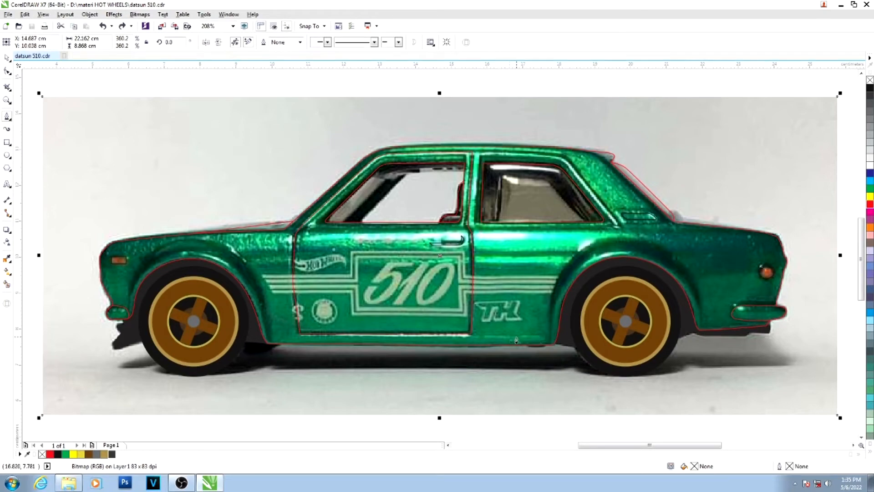
key(z)
drag(399, 378, 829, 200)
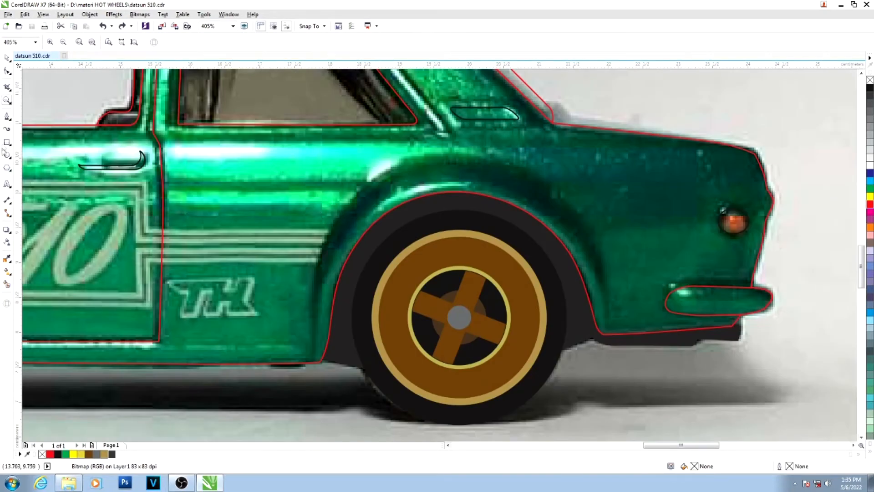
click(7, 116)
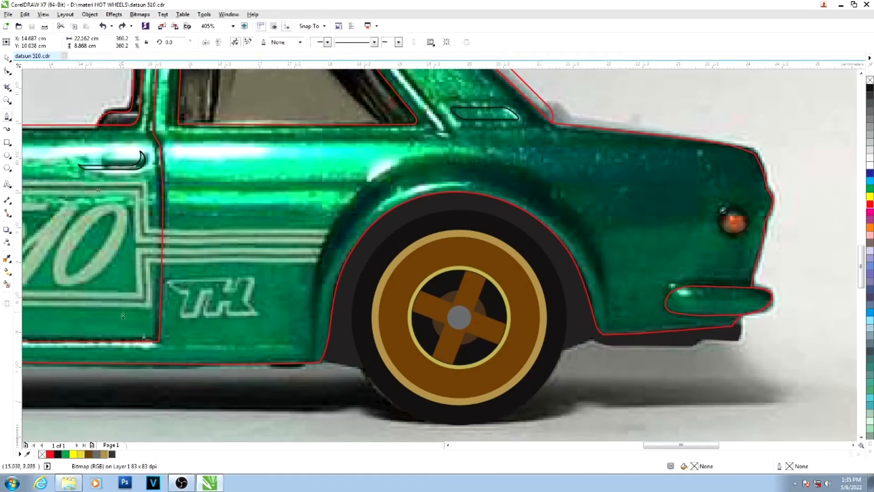
click(168, 340)
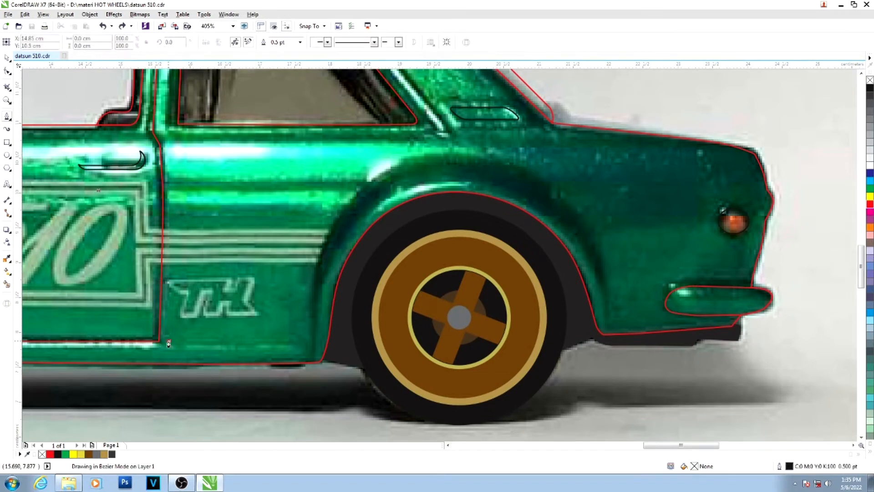
click(312, 342)
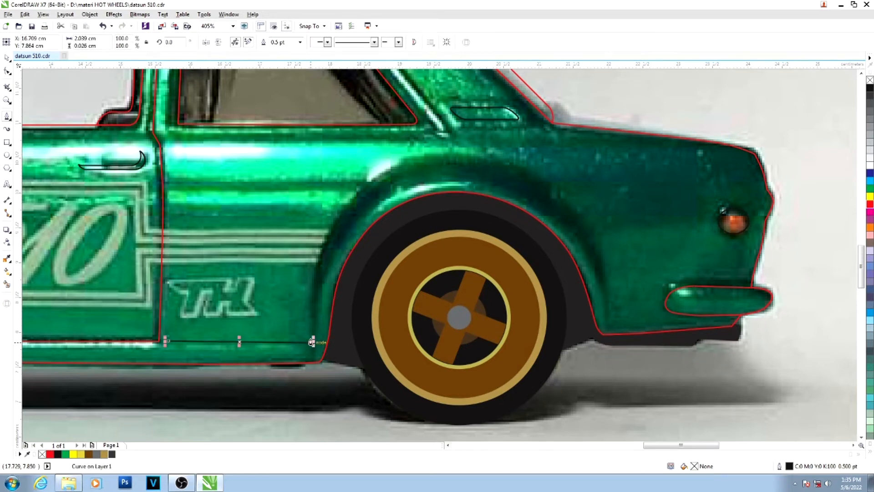
drag(334, 223, 358, 182)
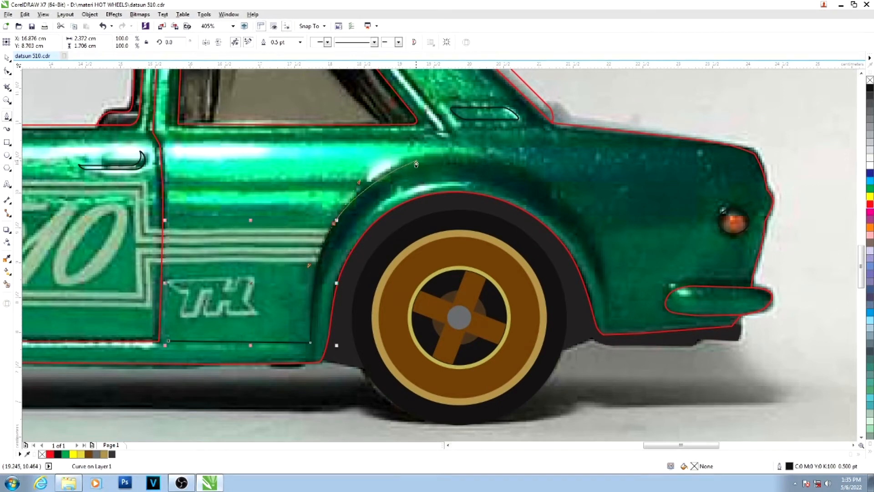
click(416, 161)
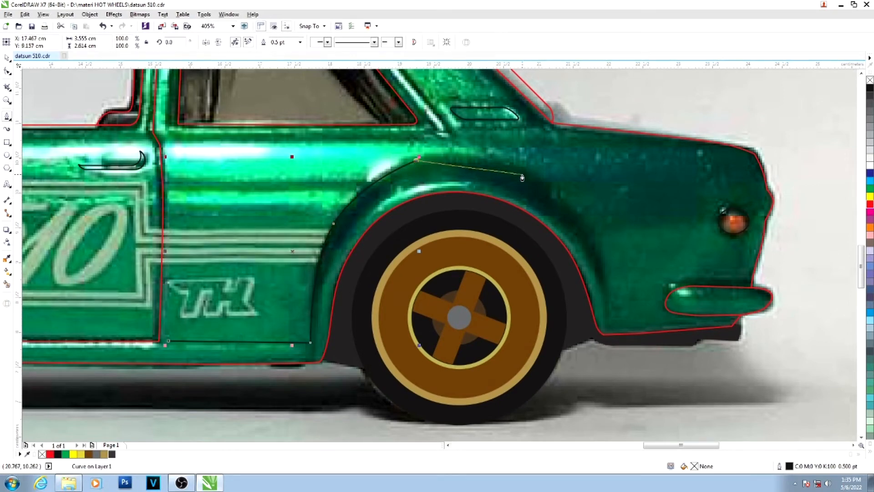
drag(522, 177, 566, 206)
drag(600, 260, 604, 274)
click(609, 322)
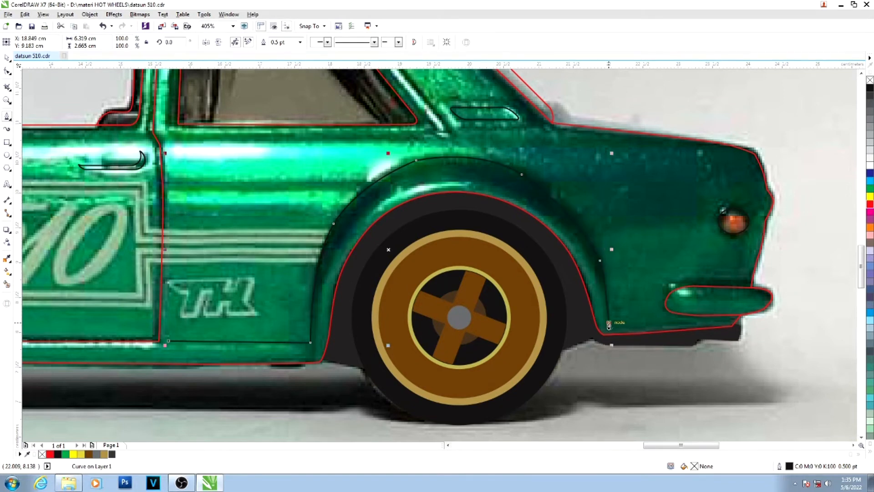
key(space)
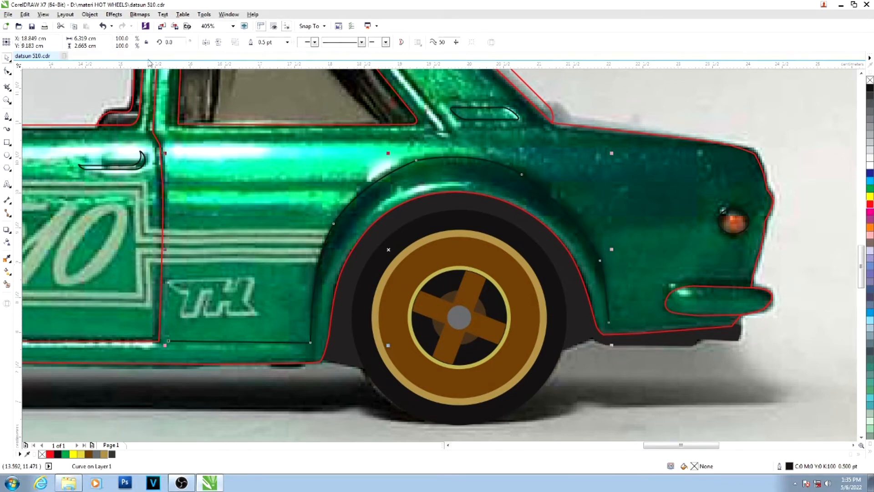
- Convert the rear flare line's segments to curves and smooth its arch by deleting the two uppermost nodes and the one behind the wheel
key(F10)
drag(289, 396, 655, 153)
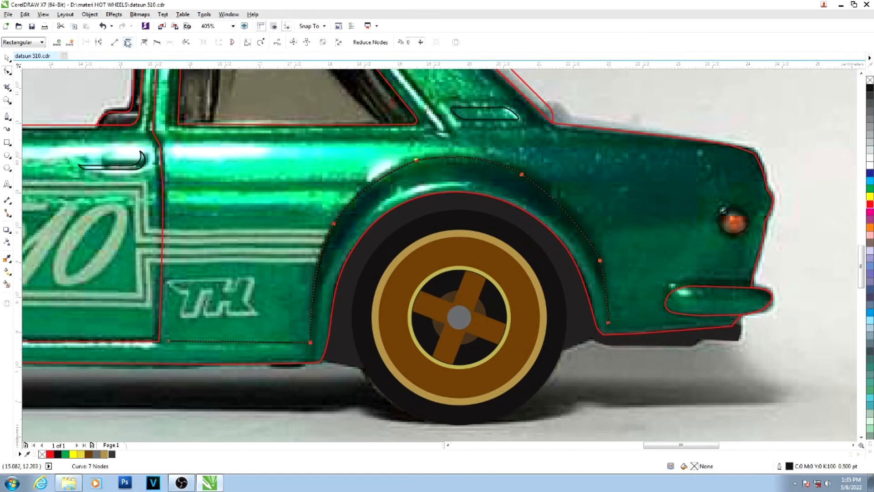
click(128, 43)
click(386, 160)
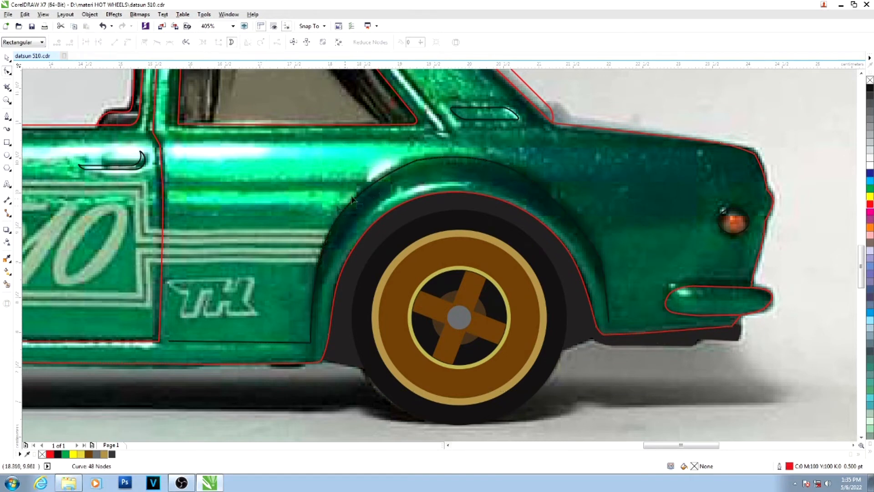
click(524, 175)
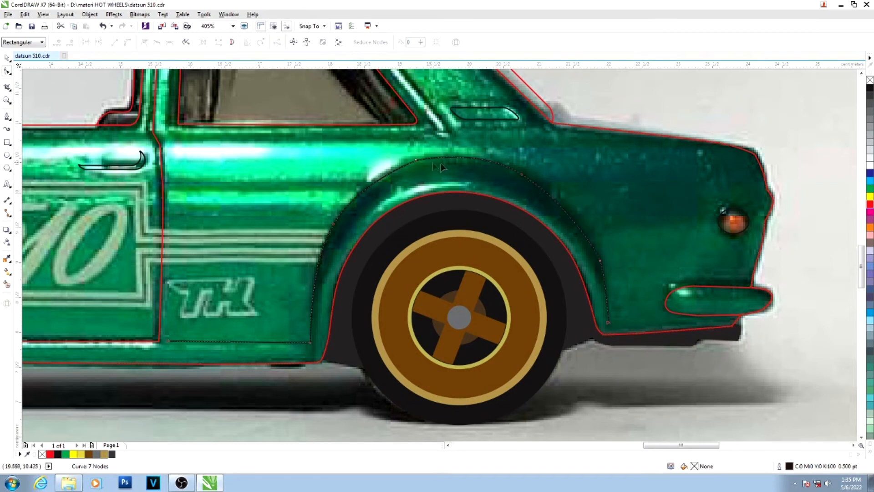
double_click(523, 174)
double_click(600, 261)
key(space)
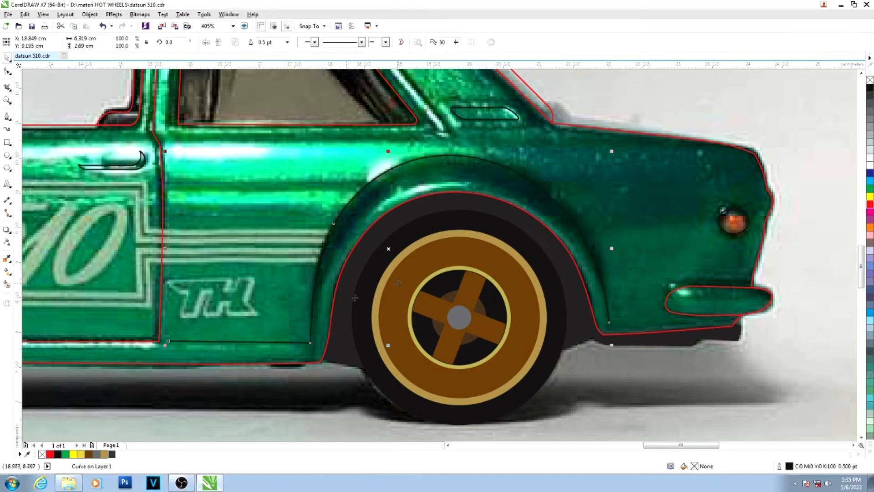
- Trace an open curve around the front fender flare, from the sill behind the front wheel over to the front bumper
scroll(313, 304, down, 2)
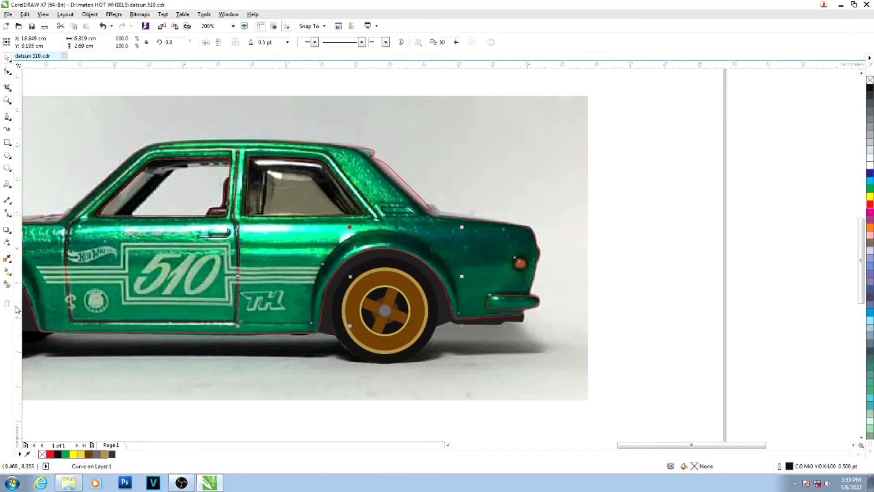
scroll(43, 298, down, 1)
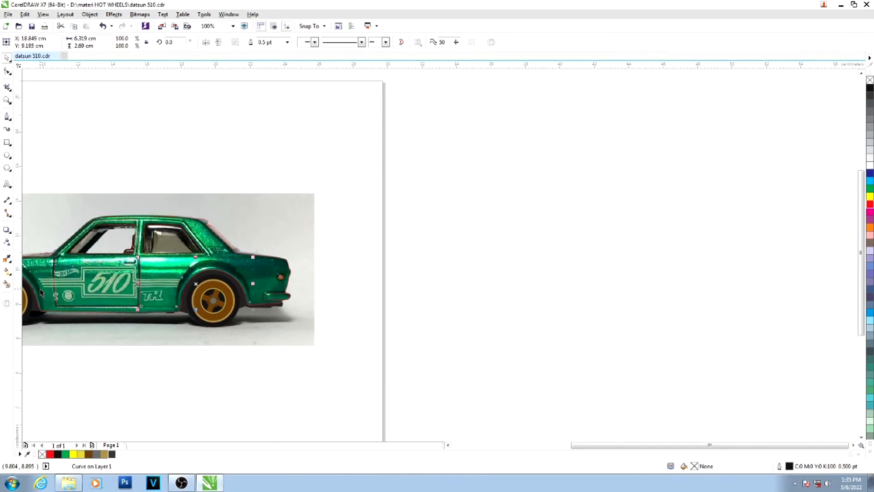
scroll(41, 293, up, 1)
scroll(212, 298, up, 1)
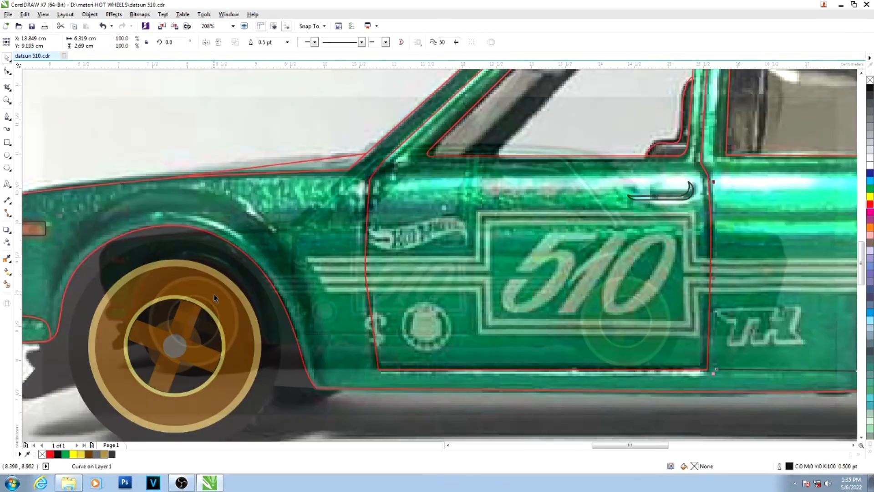
click(8, 117)
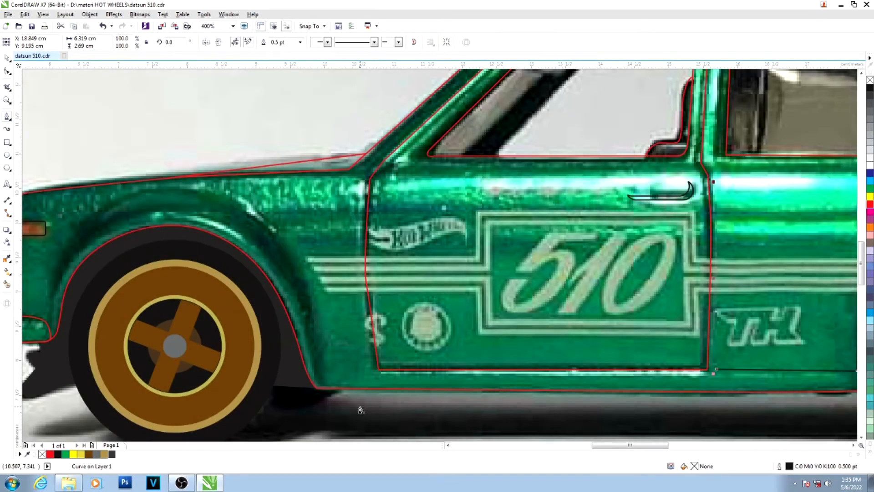
click(317, 377)
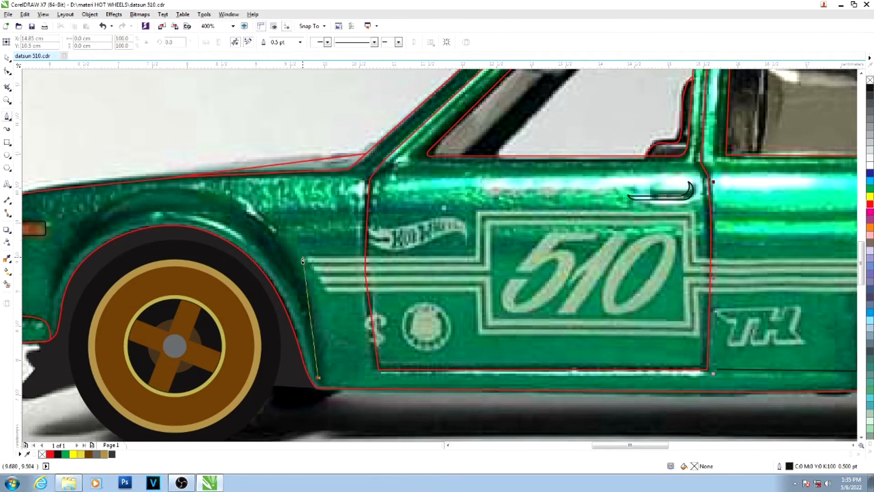
drag(269, 234, 231, 204)
drag(128, 200, 91, 219)
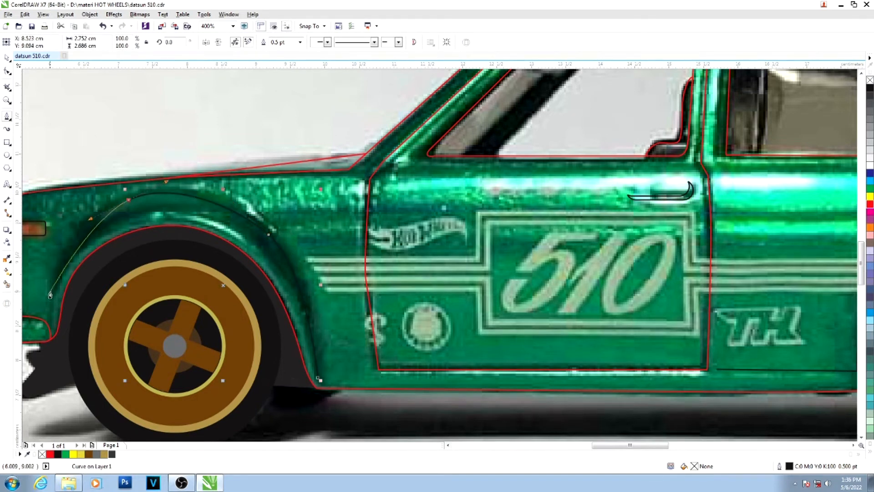
drag(54, 283, 51, 302)
click(51, 318)
- Delete the two upper nodes of the front flare curve and adjust the remaining handle so the arch follows the photo, about 3.9 by 2.7 cm
key(F10)
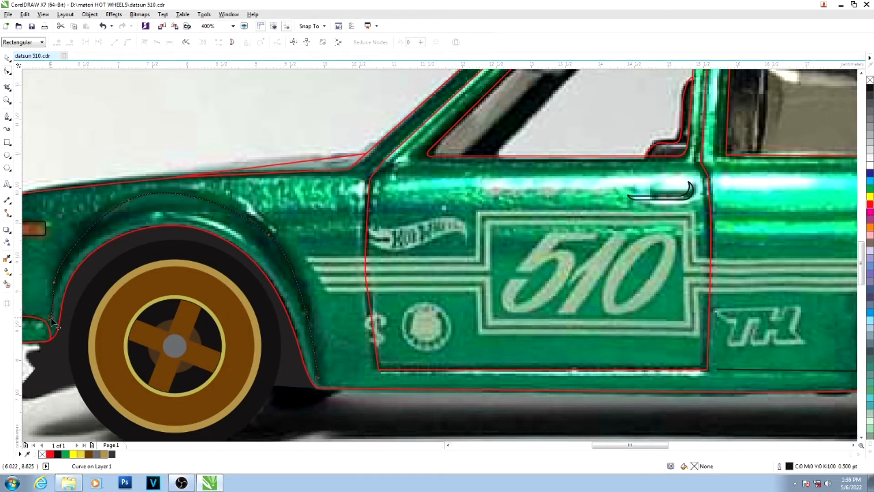
drag(379, 417, 46, 186)
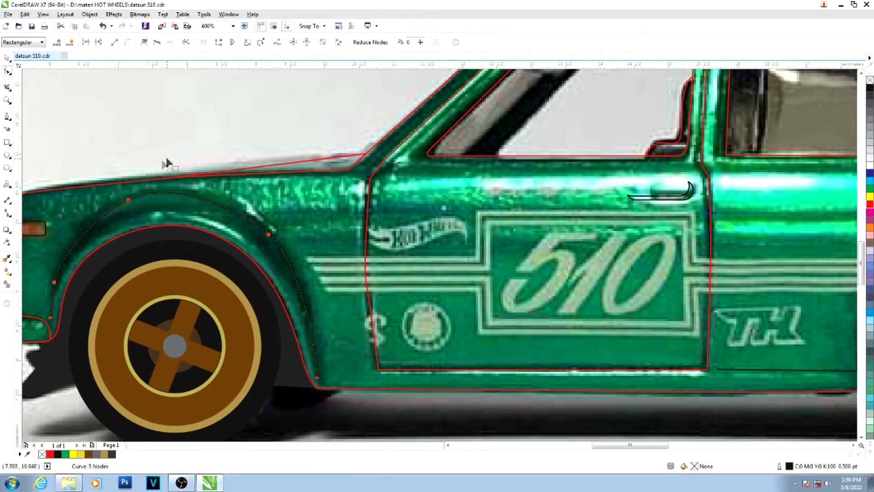
double_click(129, 203)
double_click(269, 235)
click(54, 282)
drag(64, 177, 77, 171)
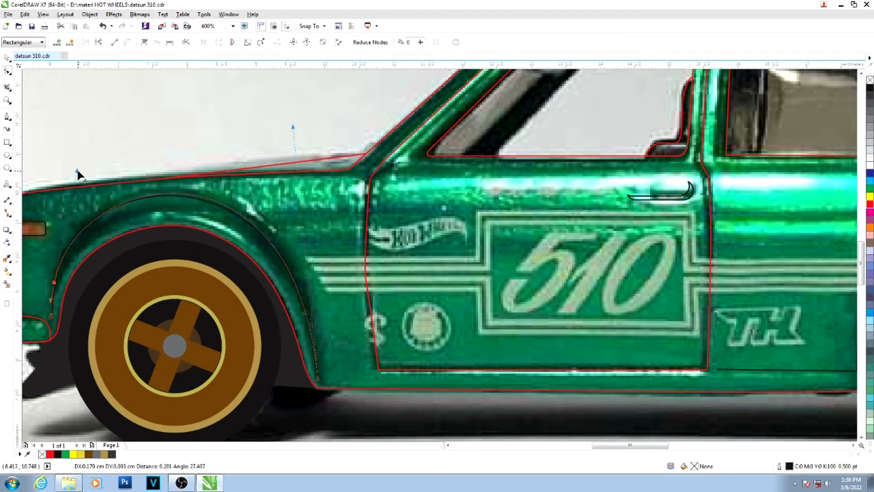
key(space)
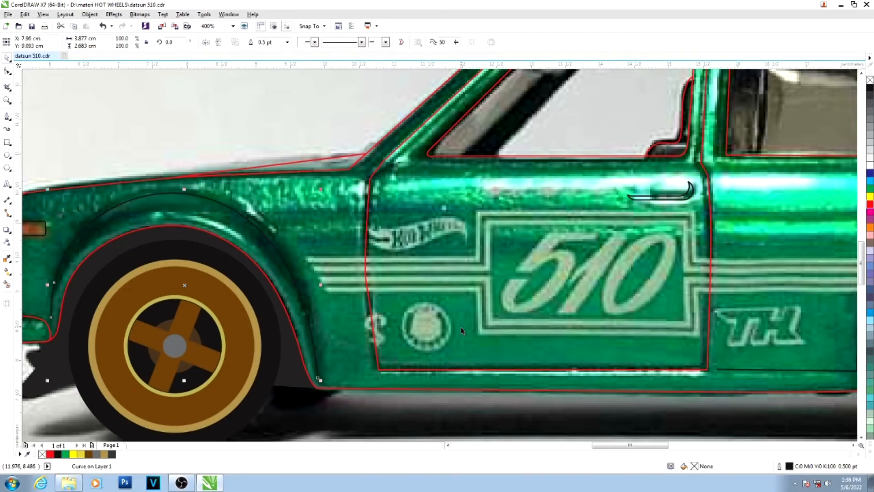
- Save the drawing
scroll(452, 318, down, 1)
key(ctrl+s)
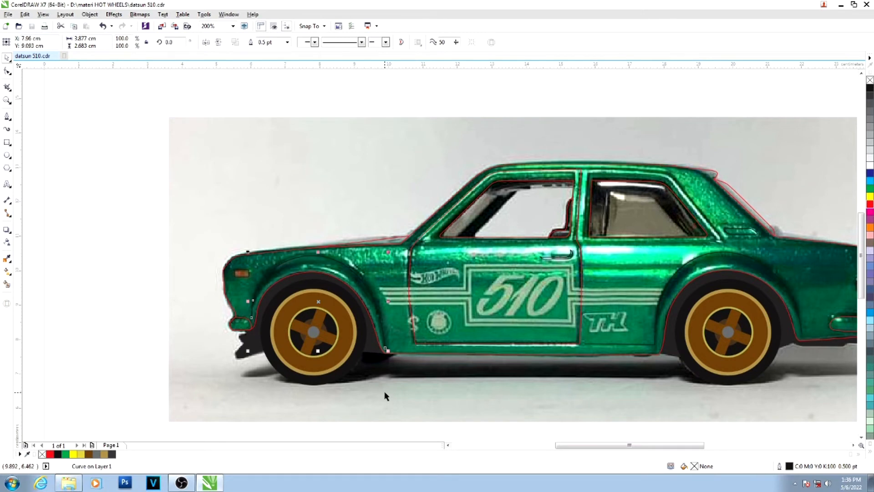
key(F4)
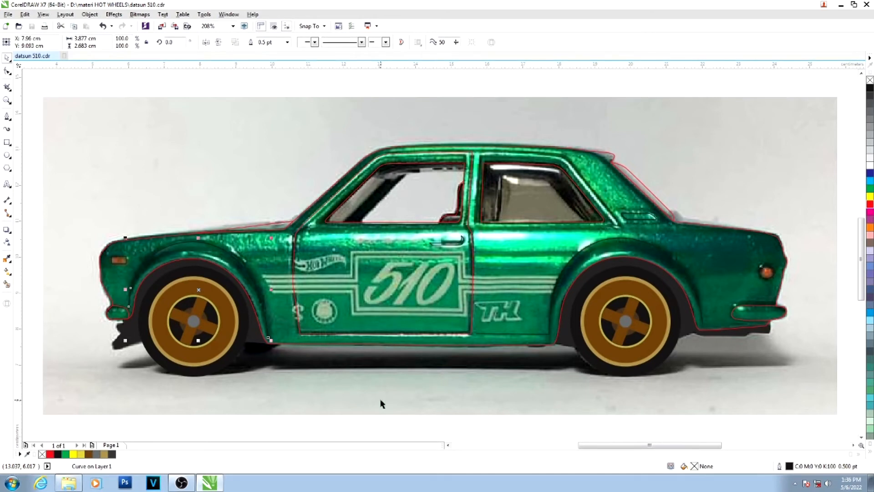
- Trace an open line about 6.3 by 1.9 cm along the roof edge above the windows and down behind the rear side window
click(526, 184)
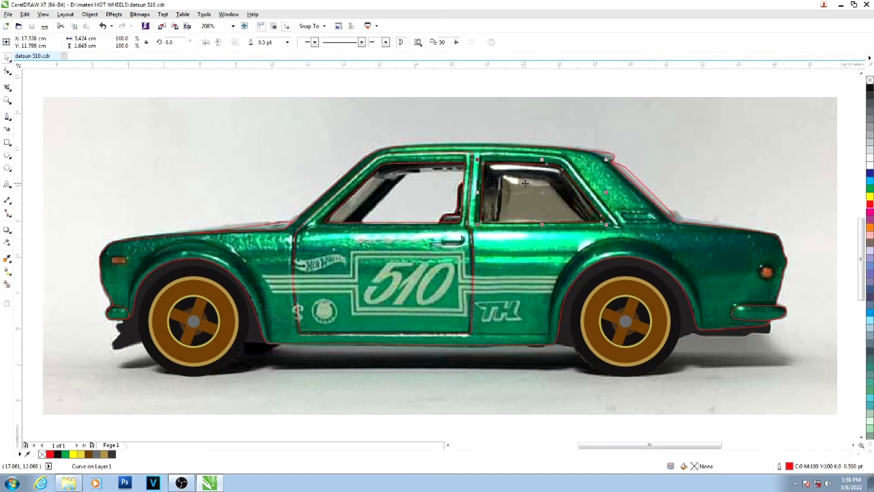
key(z)
drag(283, 111, 730, 283)
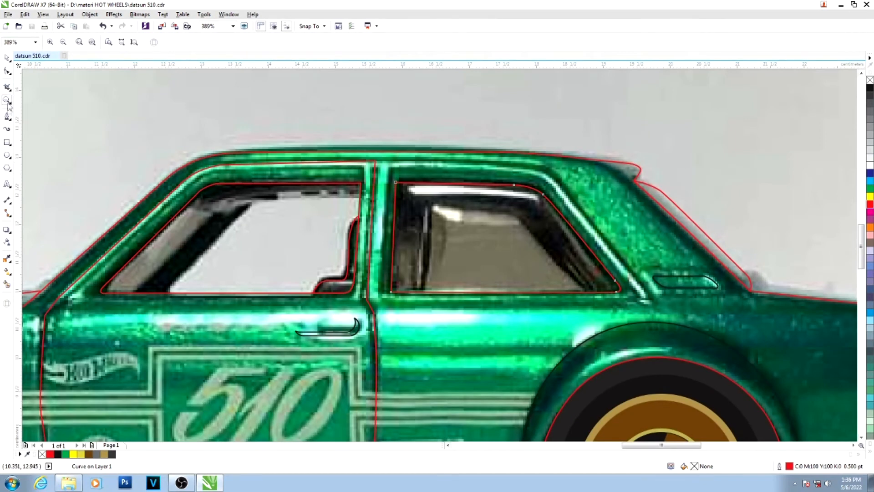
click(7, 117)
click(224, 162)
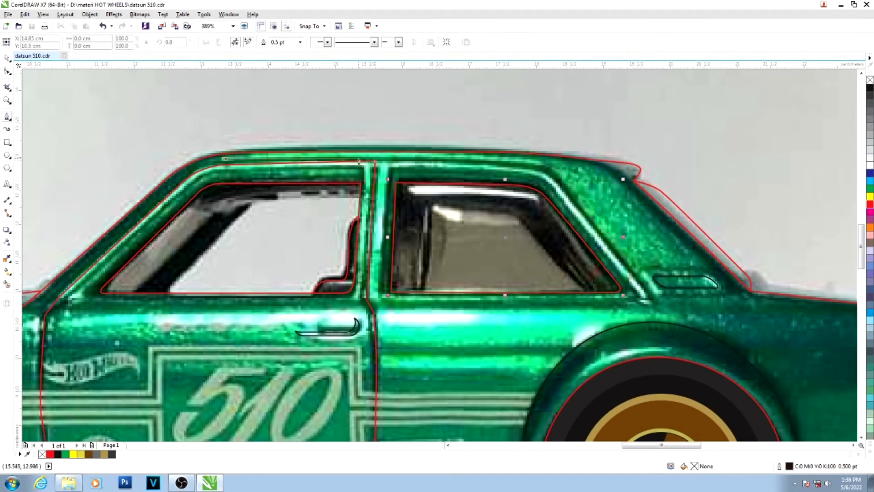
click(529, 160)
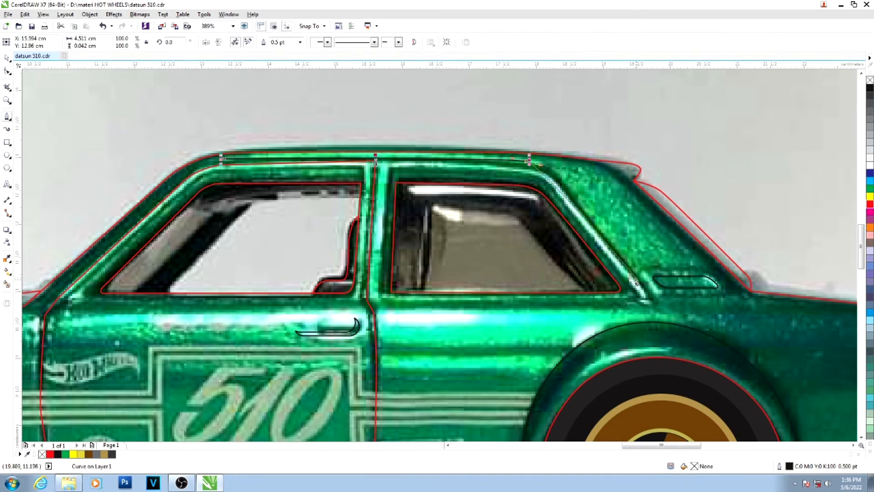
mouse_move(556, 177)
mouse_down()
mouse_move(574, 199)
mouse_move(566, 187)
mouse_up()
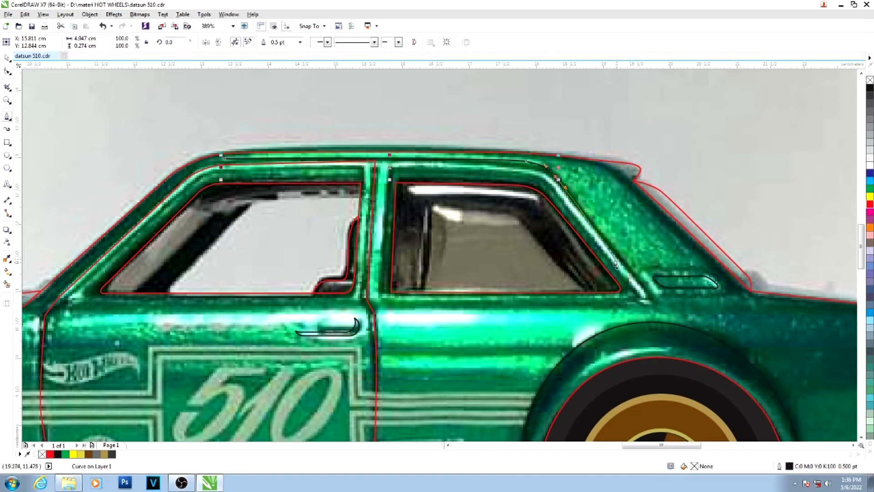
click(645, 292)
key(space)
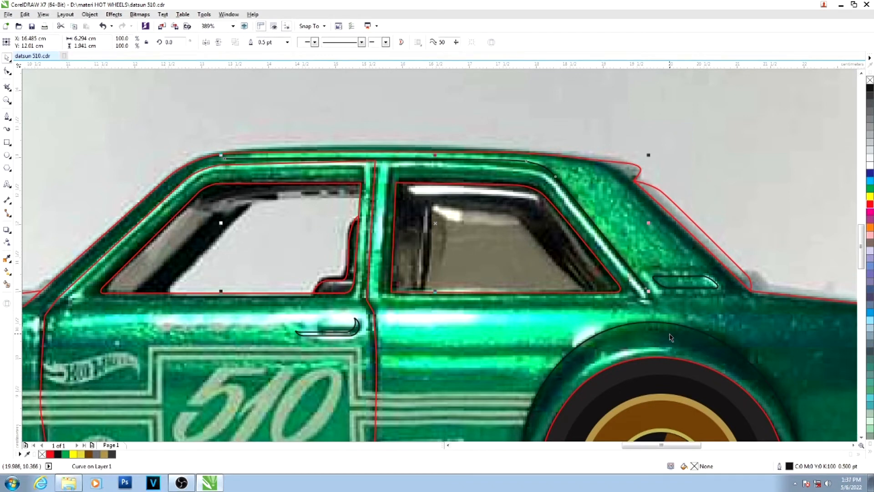
- Draw a nearly horizontal line about 1.18 cm long below the vent at the base of the rear pillar
key(space)
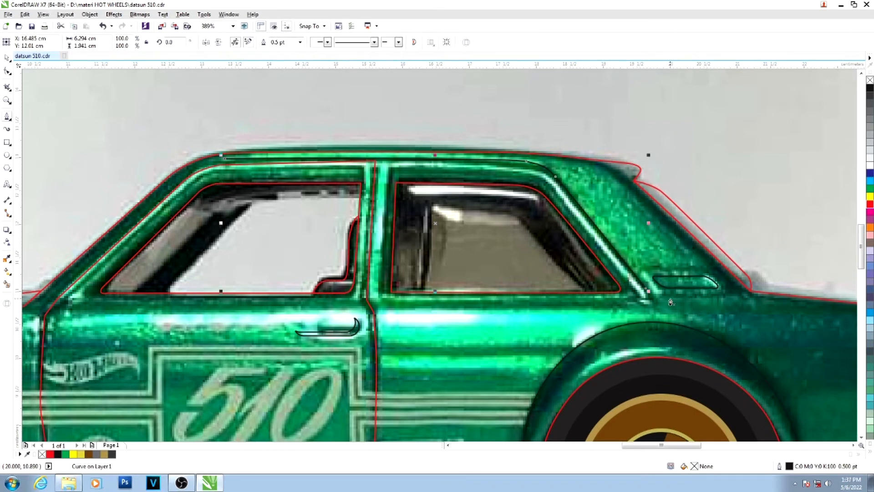
click(663, 298)
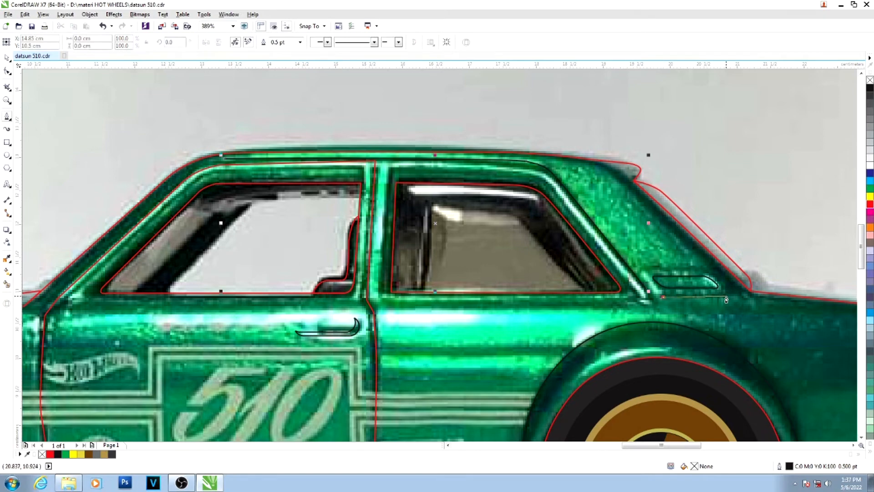
click(740, 299)
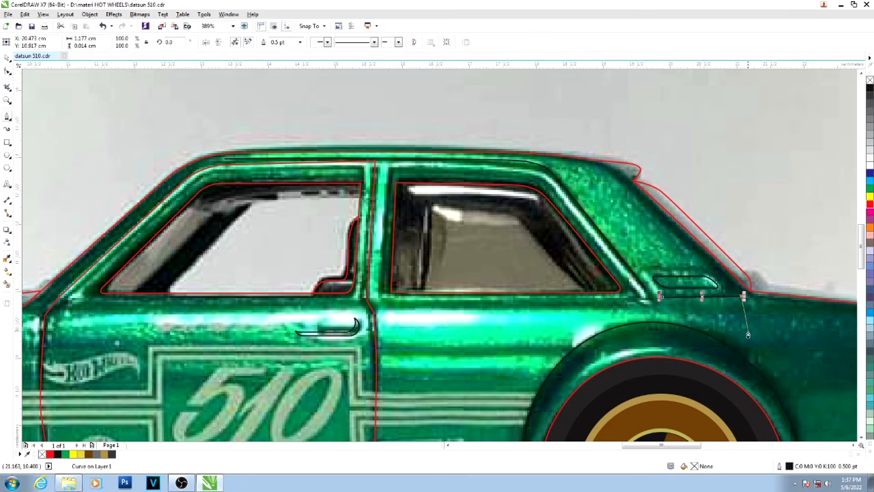
scroll(749, 335, down, 2)
key(space)
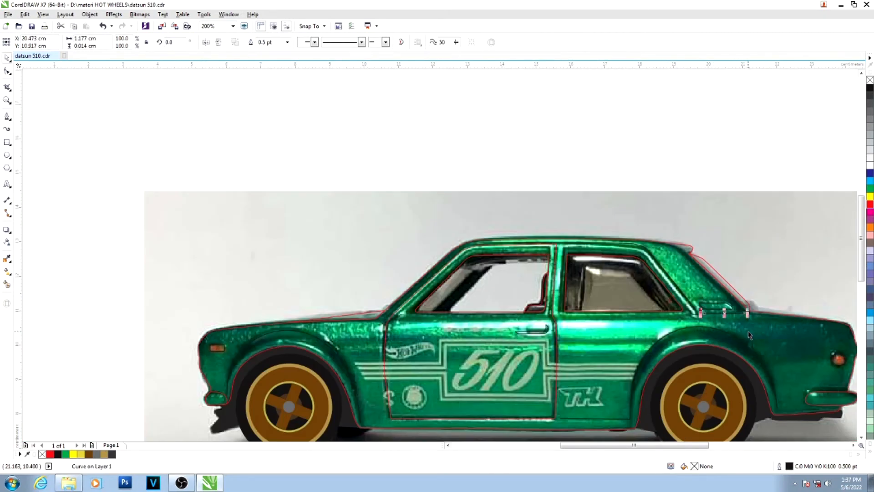
- Delete the reference photo behind the traced car so only the vector artwork remains
key(F4)
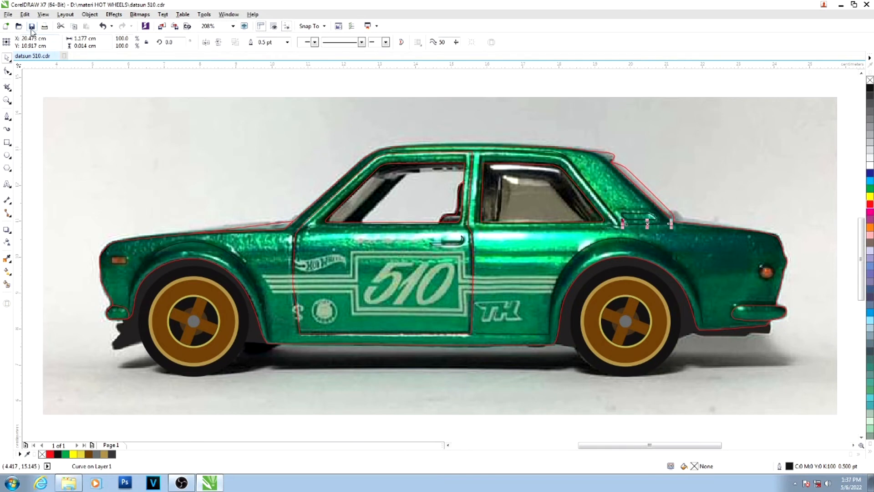
click(75, 84)
click(102, 153)
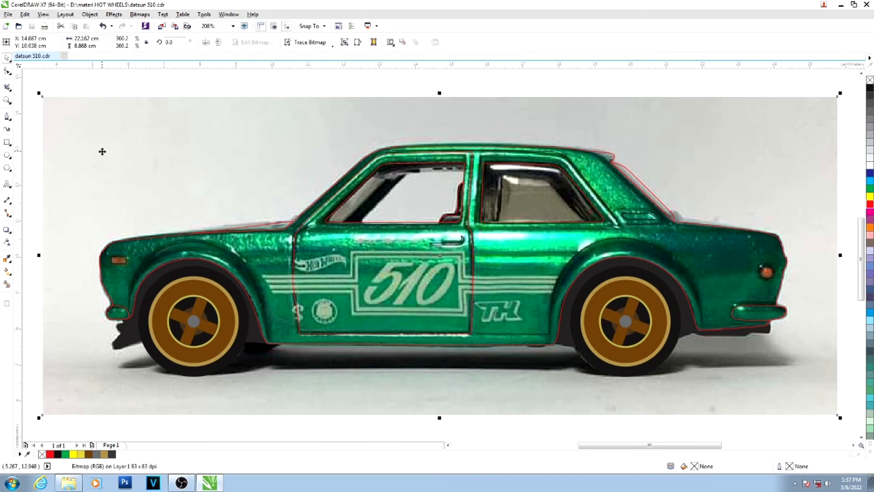
key(Delete)
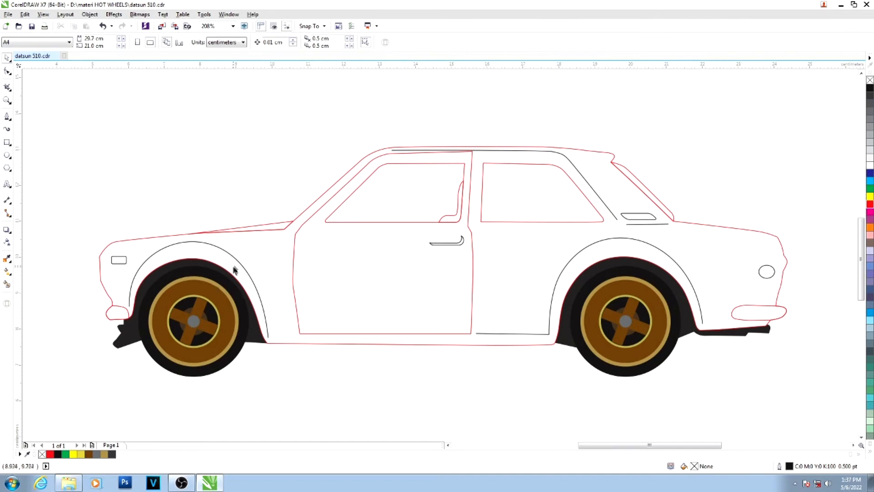
- Fill the car's body shape with green
click(260, 253)
click(65, 454)
click(294, 274)
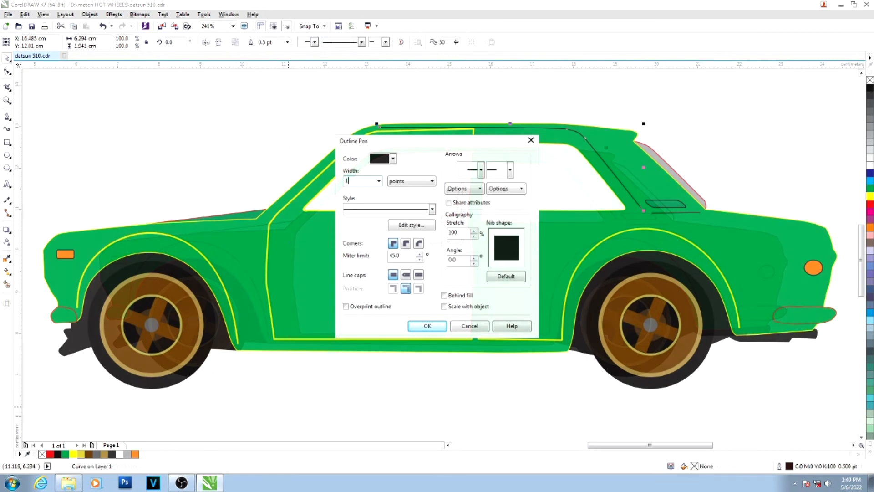
- Set the outline width of the roof edge line above the windows to 1 point
key(Return)
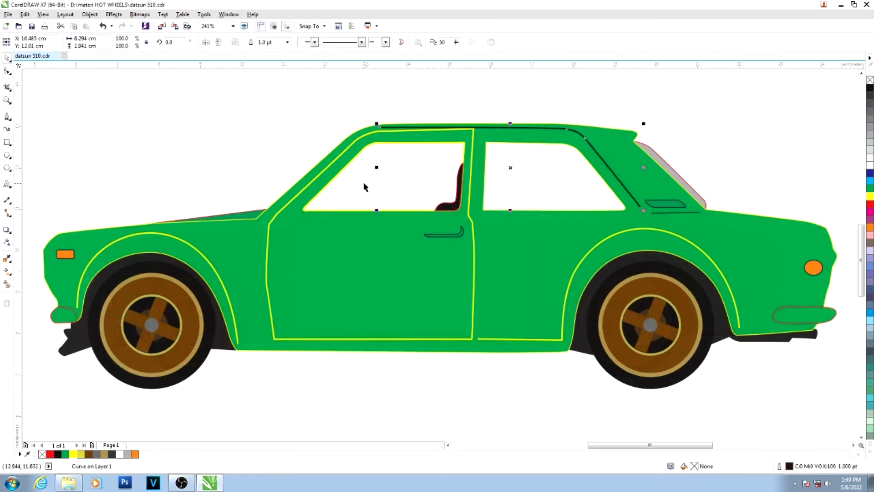
click(673, 214)
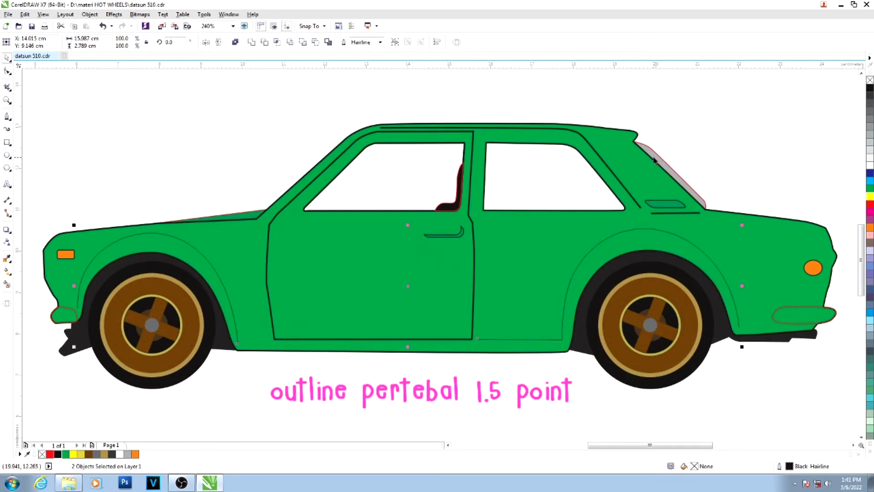
- Remove the outlines from the dark green hood strip and the grey rear window piece
click(655, 160)
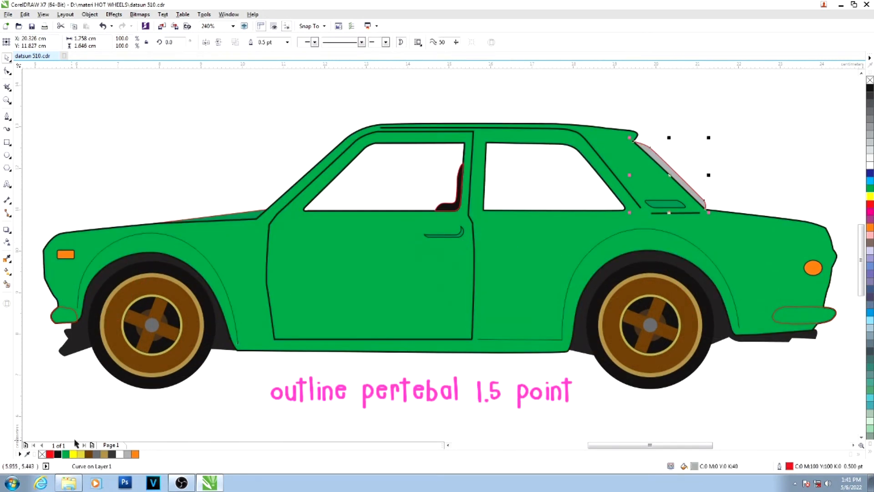
key(Tab)
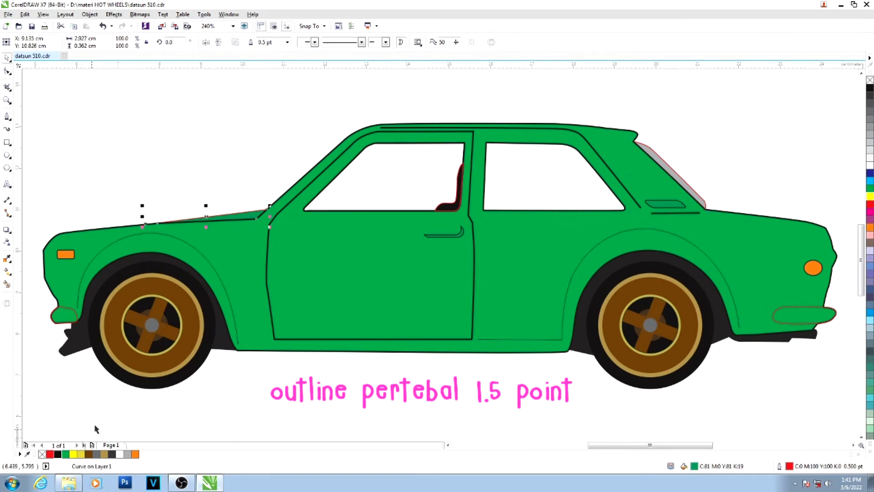
right_click(42, 454)
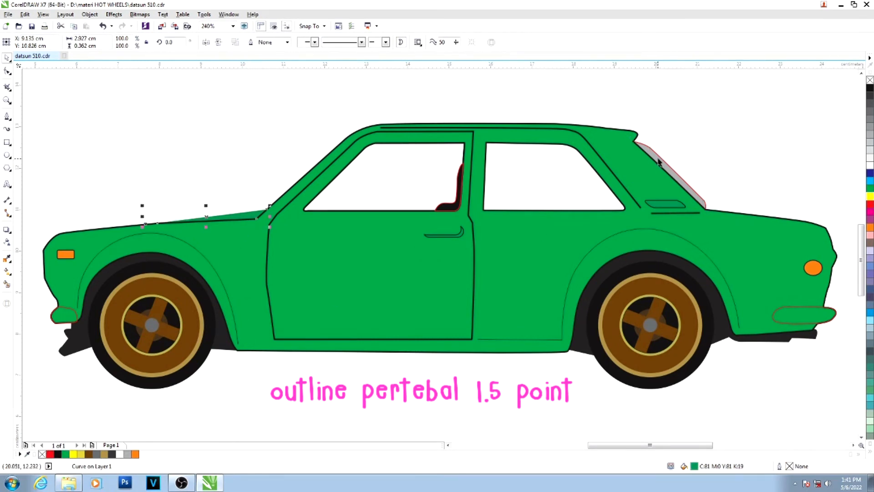
key(shift+Tab)
right_click(41, 454)
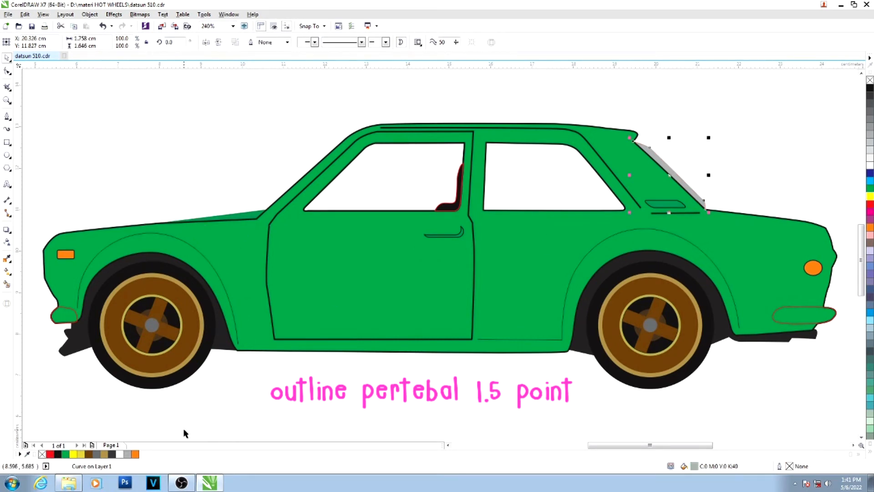
key(Escape)
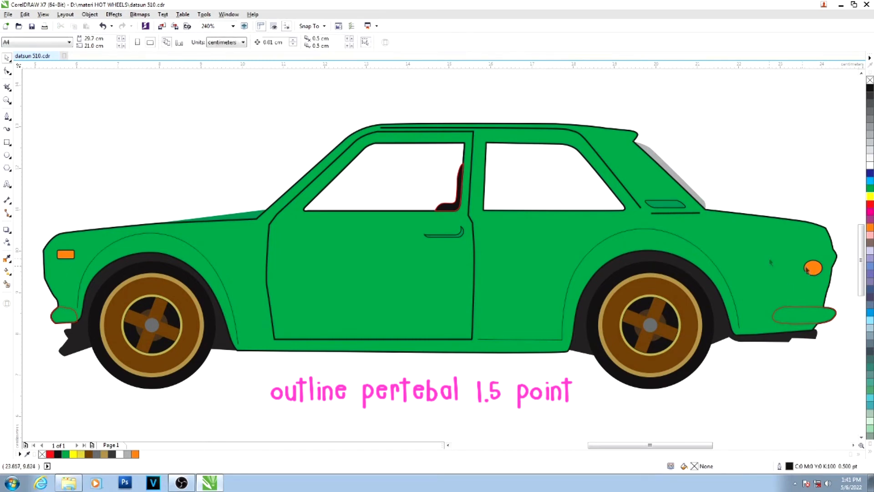
- Set the outline width of the rear fender flare line to 1 point
click(694, 244)
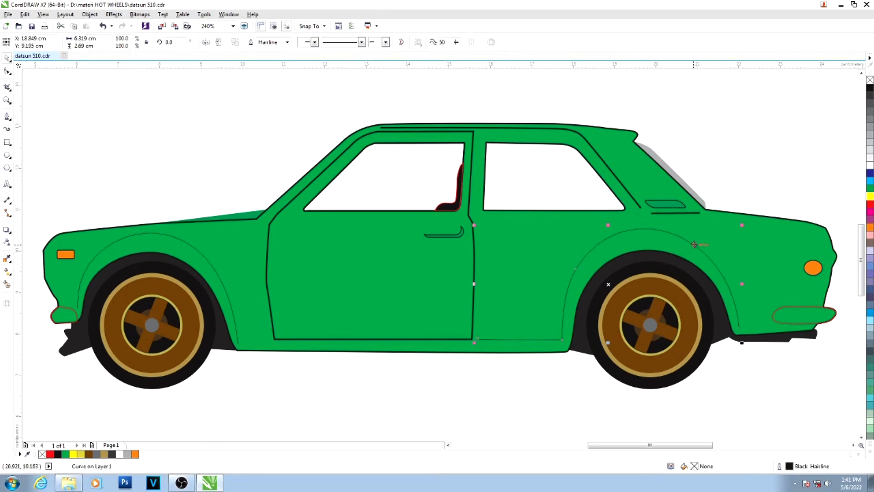
key(F12)
text(1)
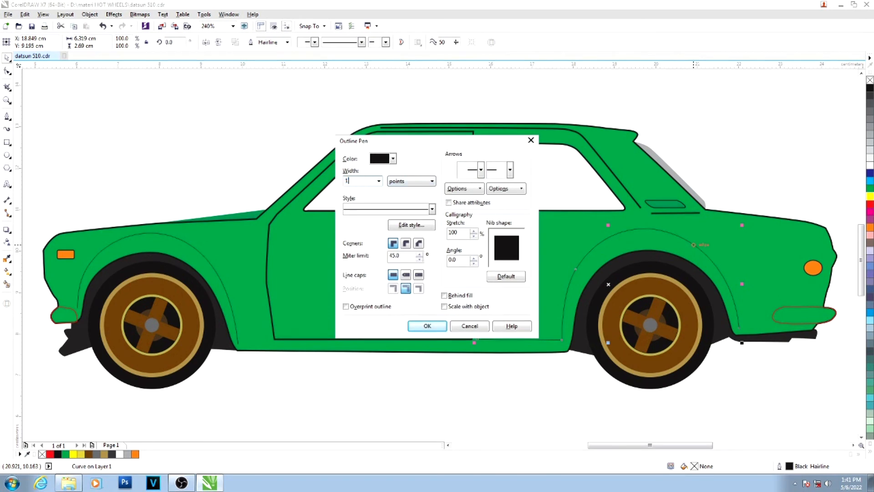
key(Return)
click(556, 417)
- Remove the outlines from the door handle and the rear pillar vent and darken their green fill with black
click(461, 234)
shift+click(653, 214)
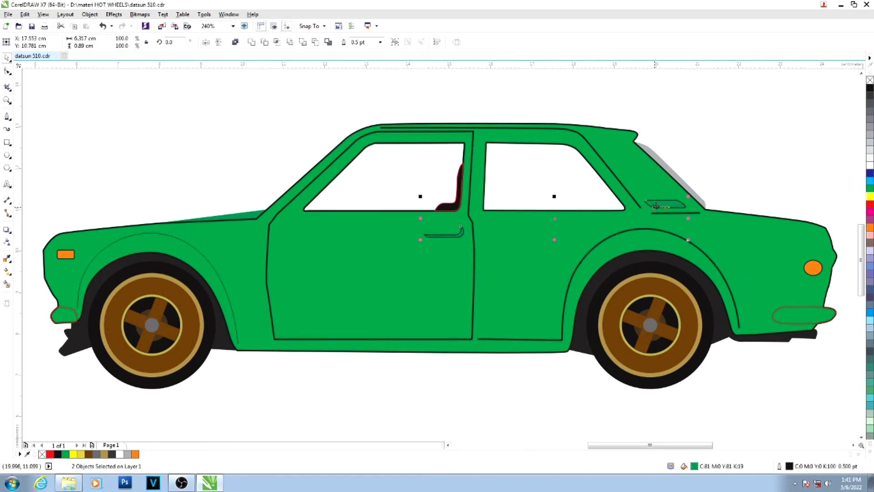
right_click(41, 454)
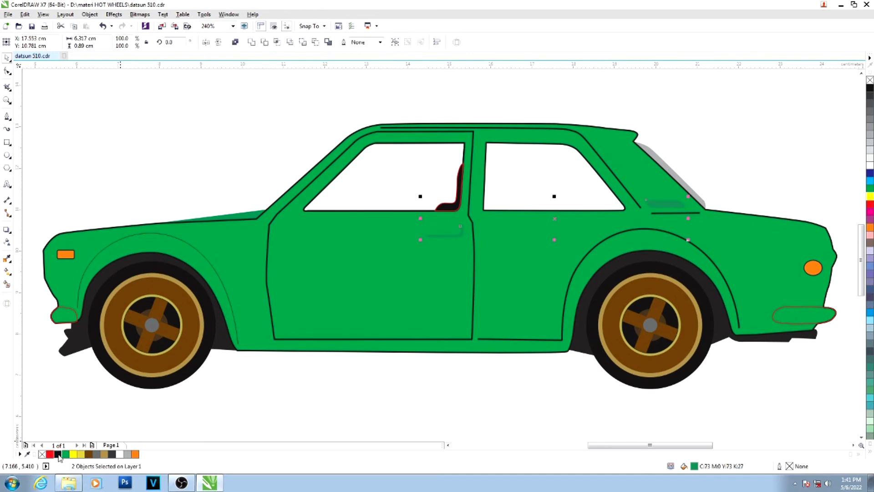
click(167, 436)
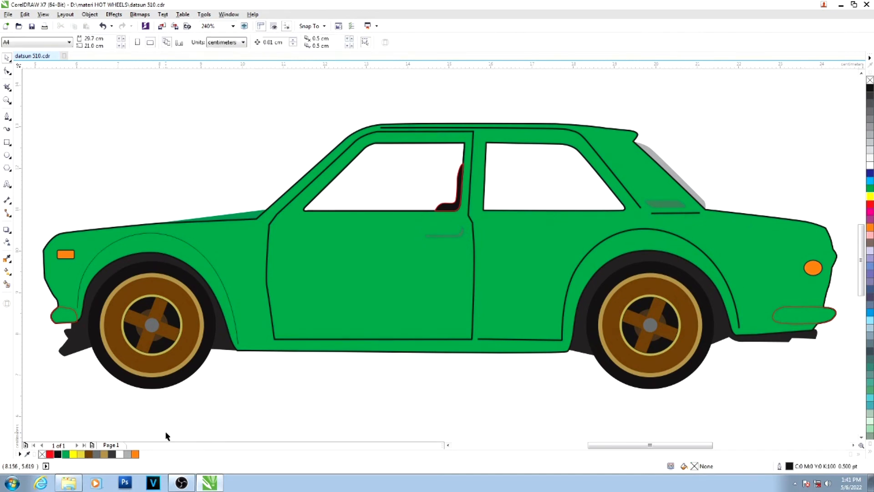
- Remove the outlines from the front and rear bumpers and tint their green fill darker with black
click(68, 318)
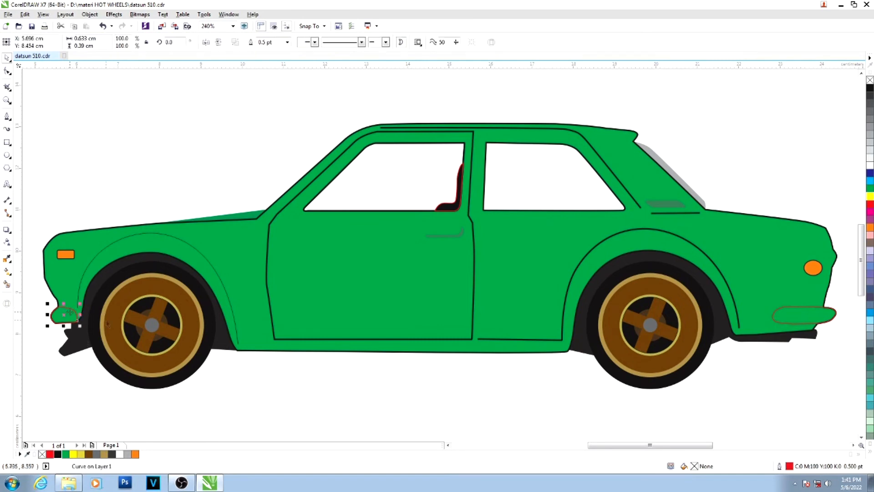
shift+click(789, 311)
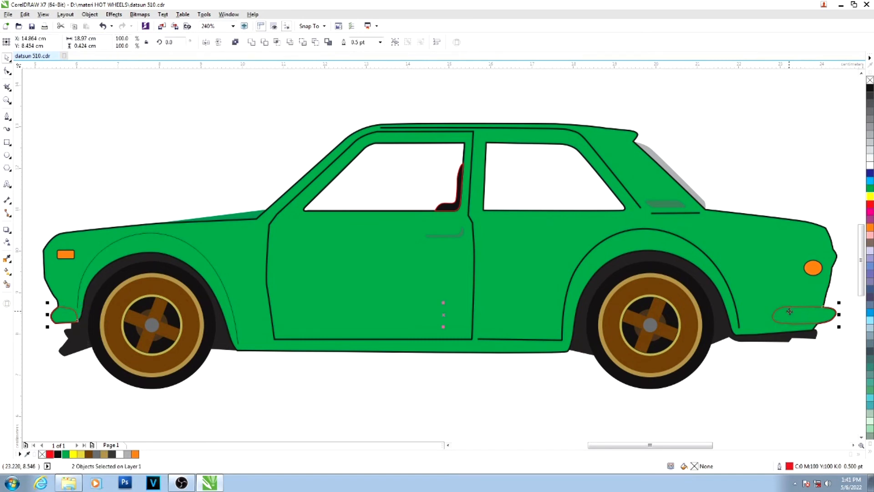
right_click(42, 454)
click(58, 453)
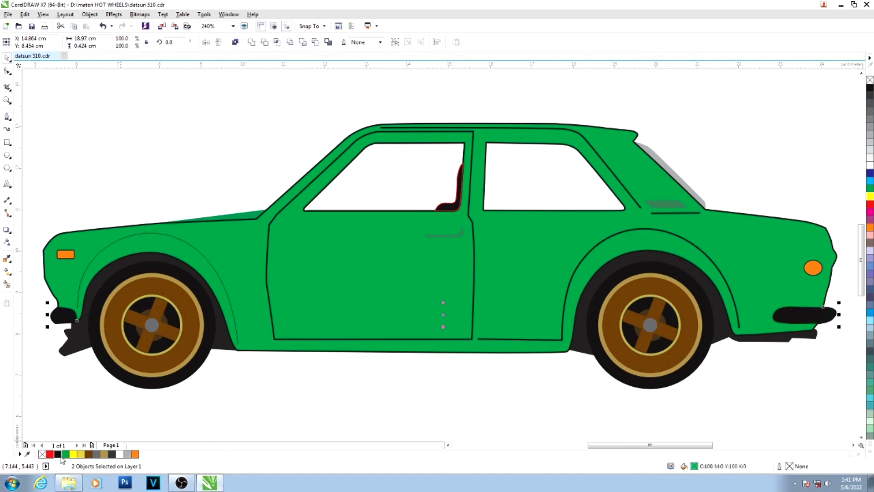
click(60, 455)
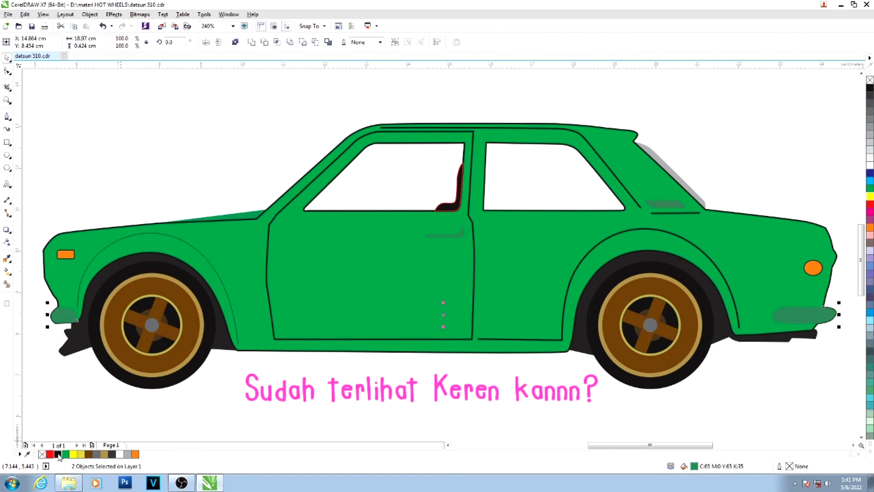
click(211, 427)
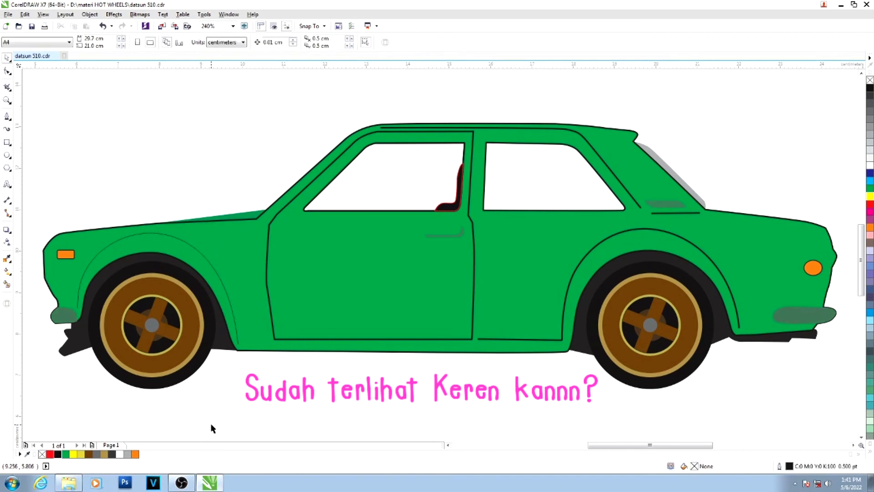
- Remove the outlines from both orange lights and from the black shape in the front window's rear corner
click(813, 268)
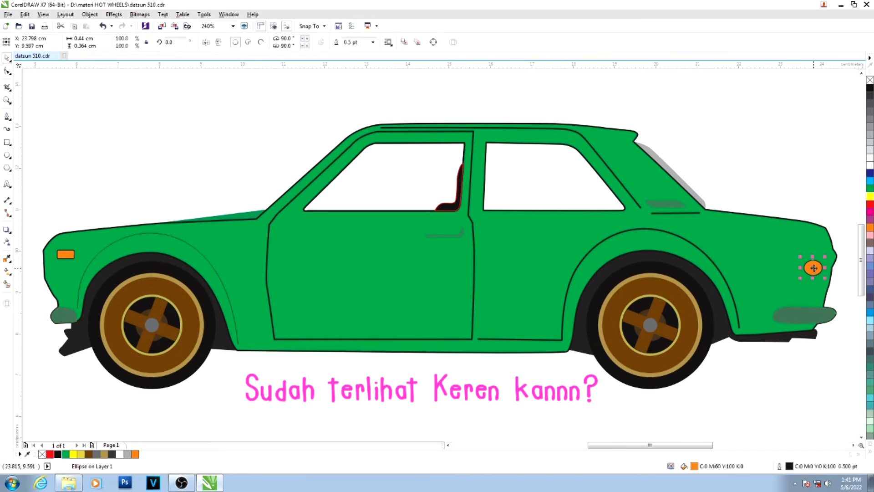
shift+click(72, 257)
right_click(42, 454)
click(138, 415)
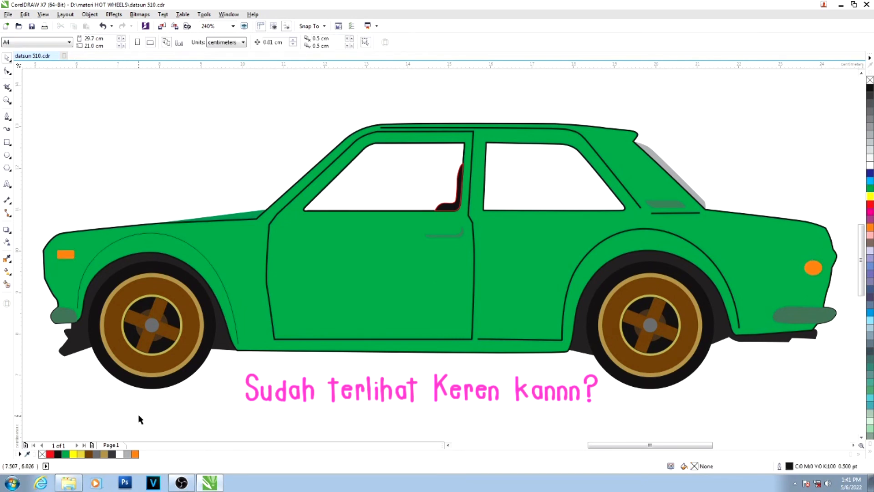
click(460, 203)
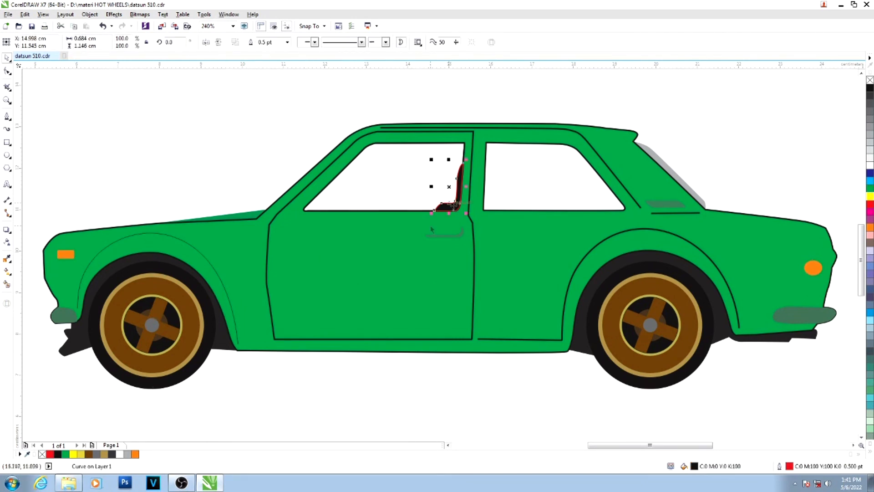
right_click(42, 453)
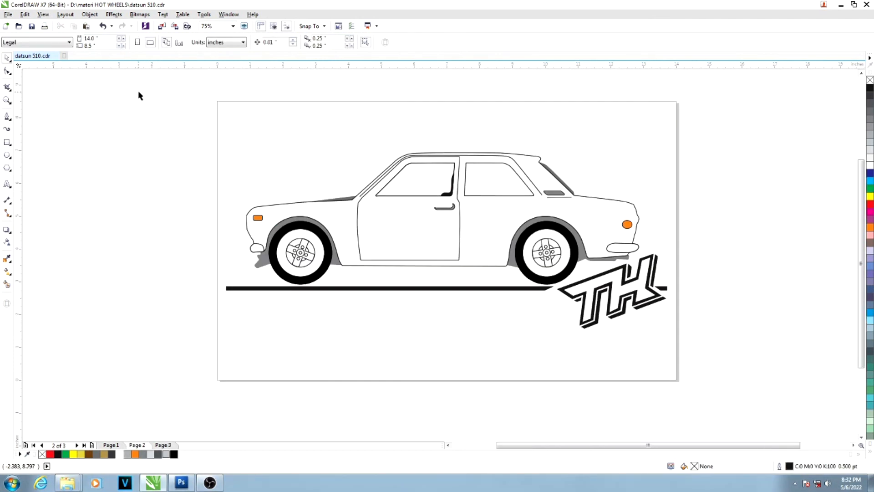
- Select the whole outline version of the car with the TH logo and export it as datsun 510 in PNG format, replacing the existing file
drag(138, 91, 727, 393)
drag(727, 392, 724, 390)
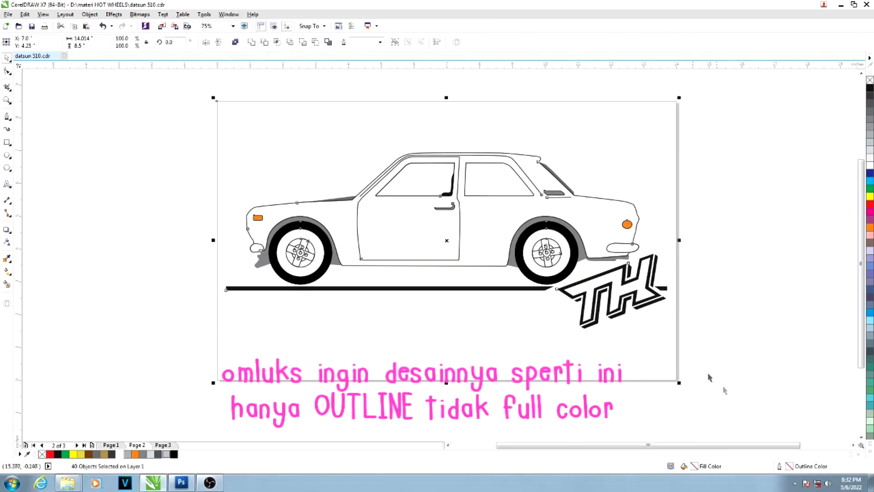
click(175, 25)
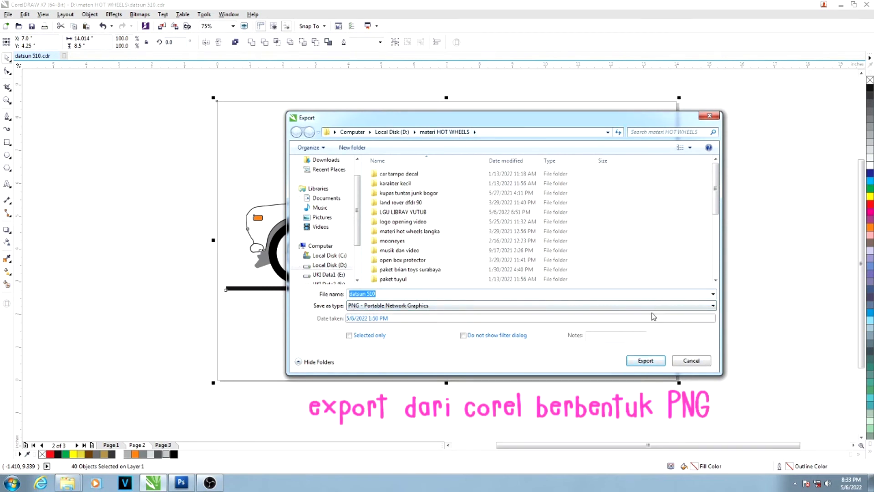
click(645, 359)
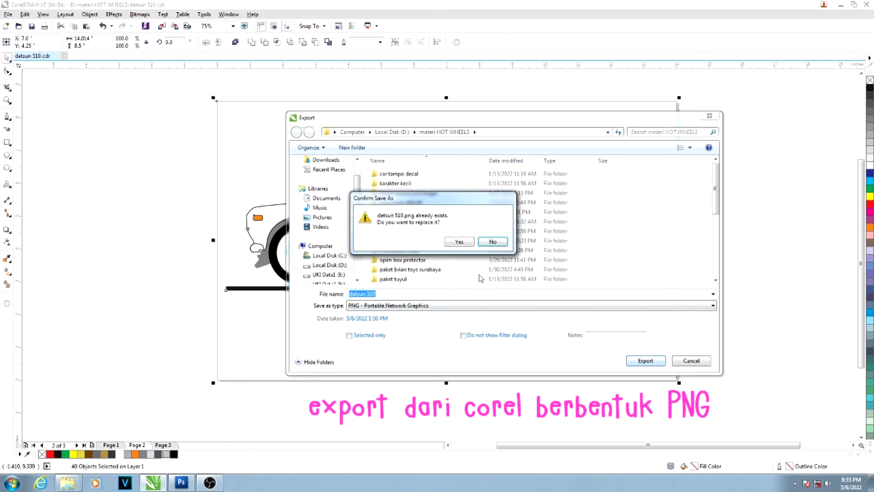
click(457, 241)
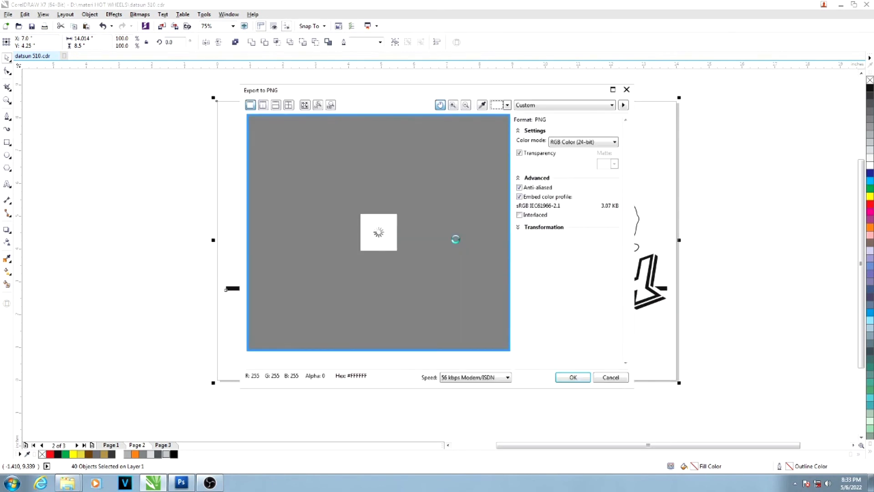
click(577, 378)
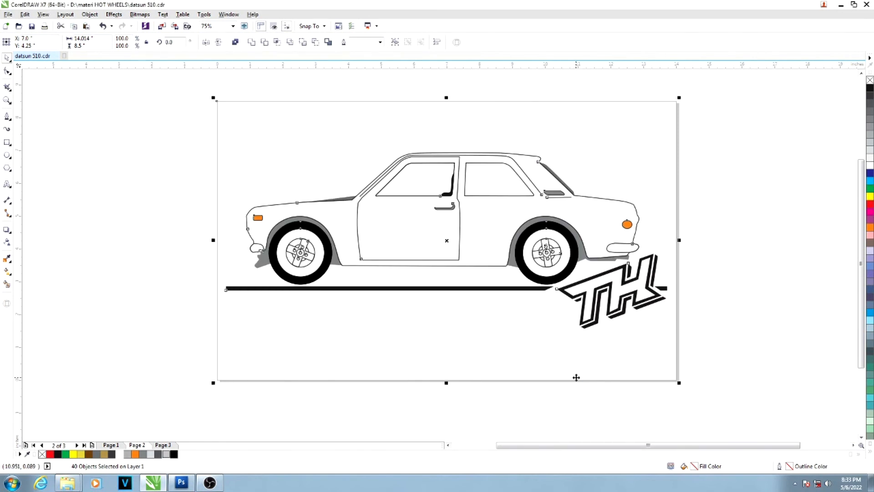
- Switch to Photoshop and show the IMG_1954.psd T-shirt mockup as a standard window beside the car artwork
click(177, 483)
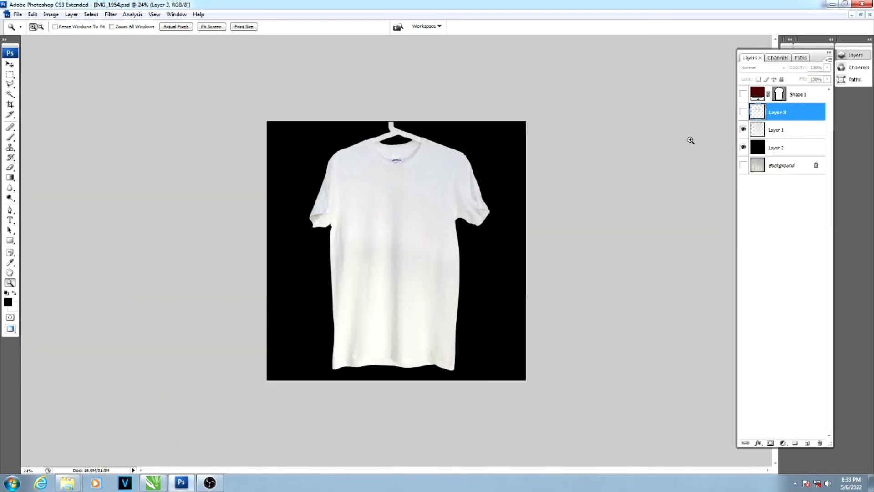
key(f)
key(f)
key(f)
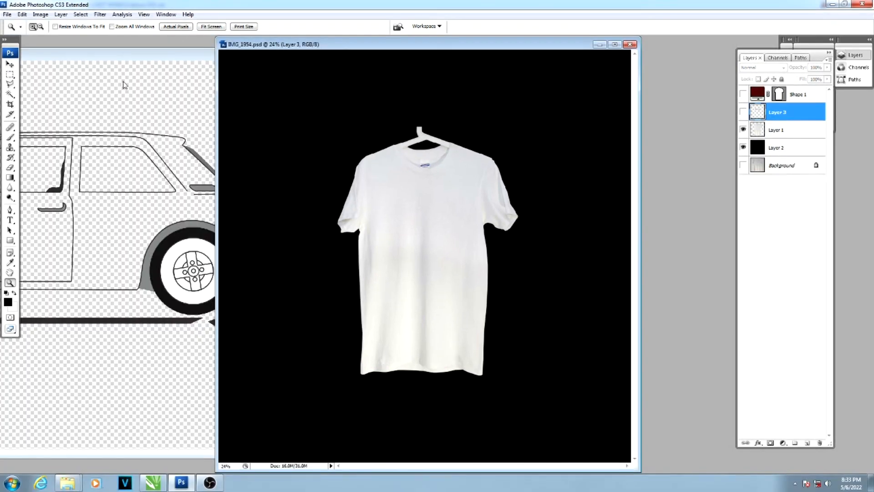
- Copy the car artwork from its own document onto the T-shirt mockup as a new layer, and hide that layer
click(129, 59)
drag(195, 54, 345, 53)
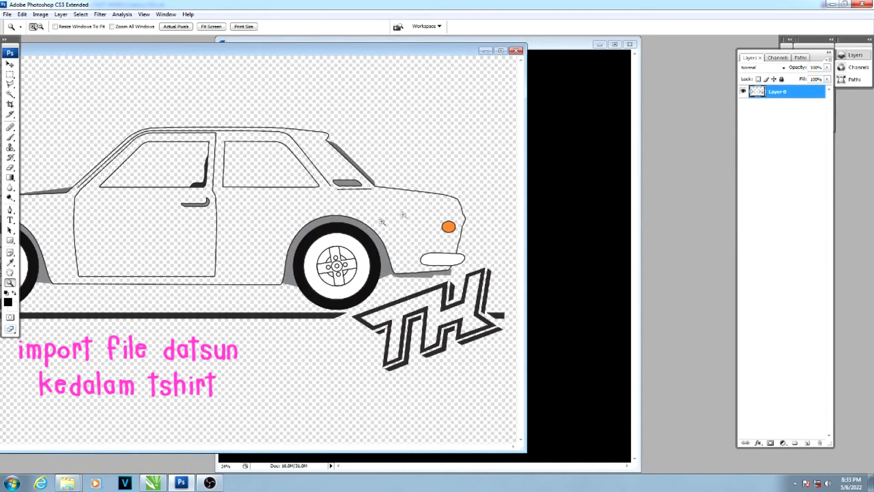
drag(435, 257, 593, 290)
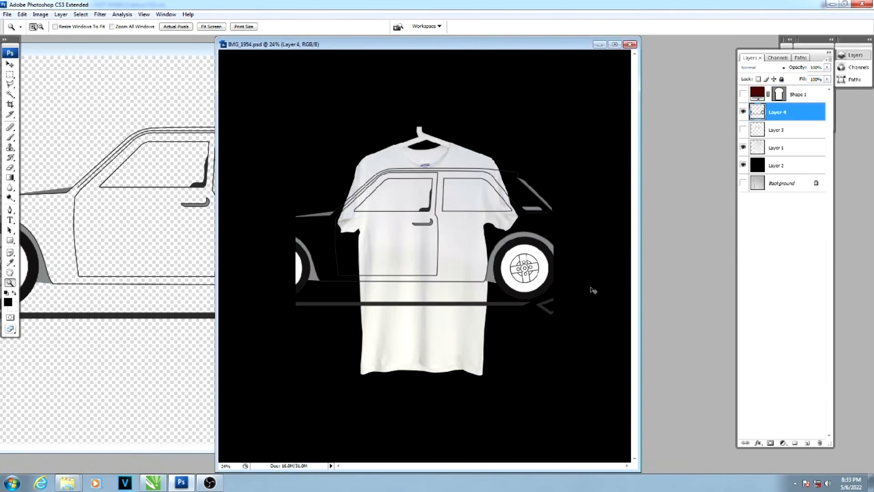
click(743, 112)
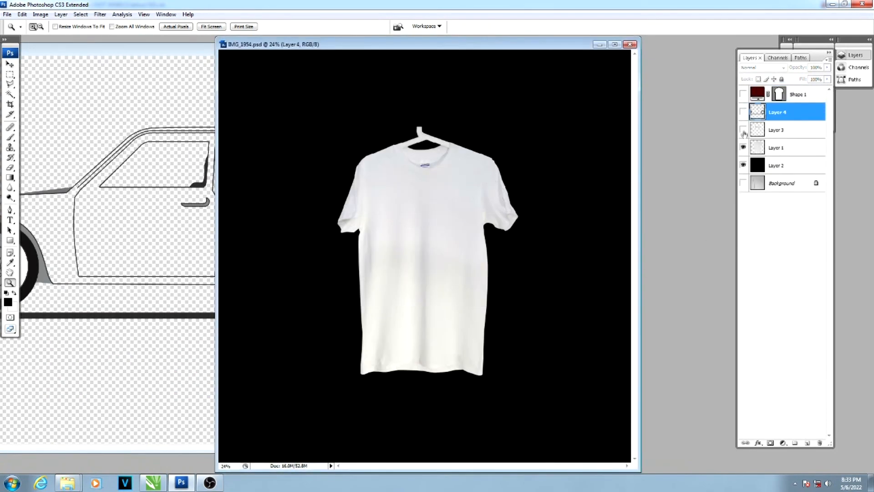
- Make Layer 3 with the outline car visible on the T-shirt and inspect the print at 100% in a maximized document window
click(743, 130)
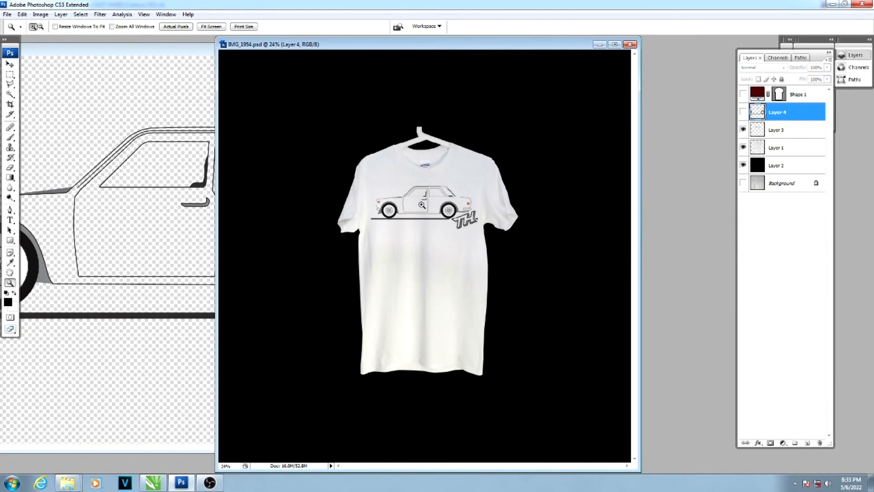
right_click(412, 184)
click(444, 204)
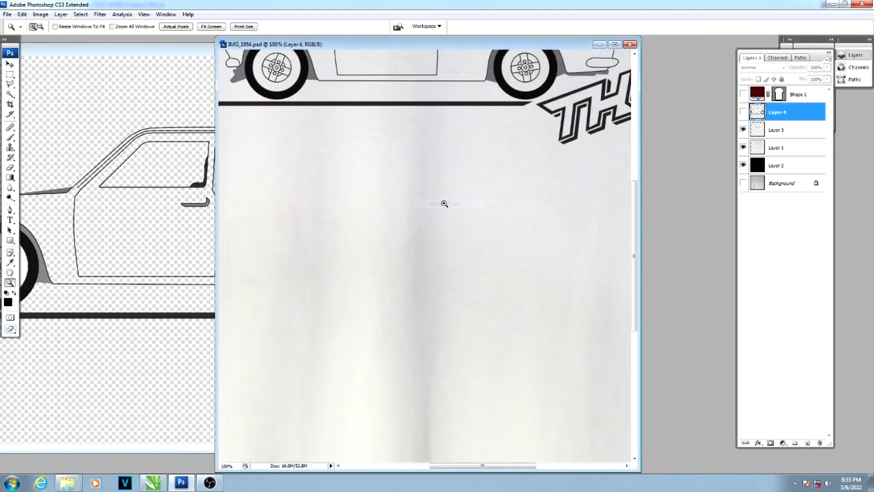
drag(457, 123, 477, 273)
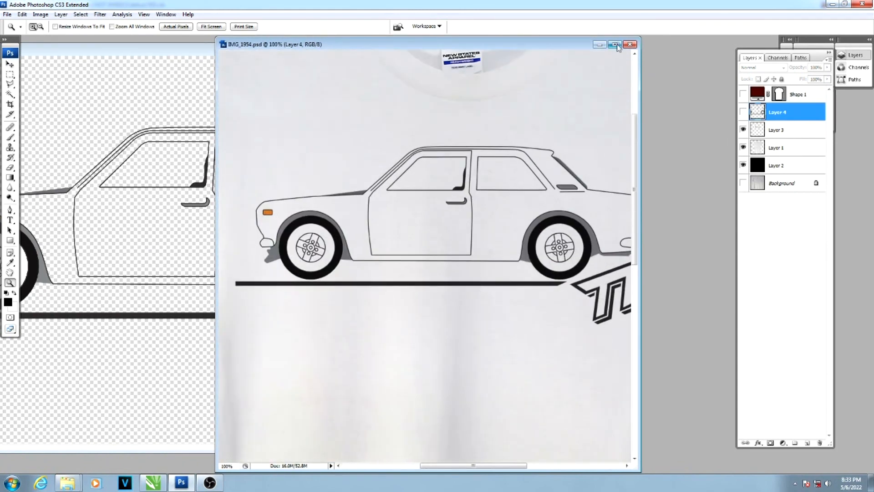
click(615, 44)
drag(356, 208, 436, 283)
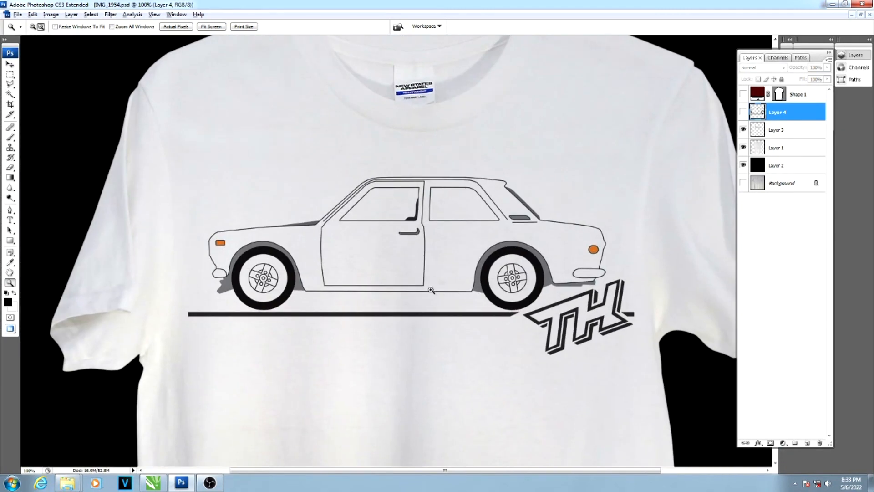
- Present the whole T-shirt mockup in full screen mode without the interface, fitted to the screen
alt+click(432, 290)
drag(396, 204, 422, 212)
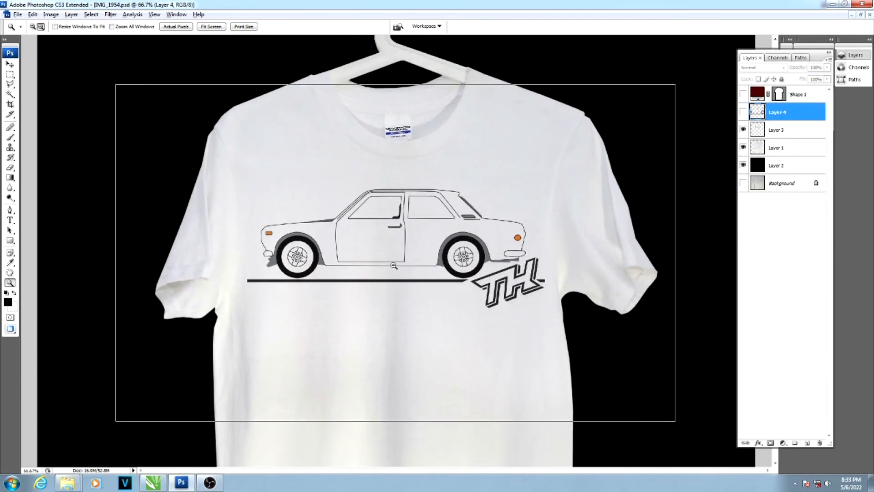
alt+click(393, 265)
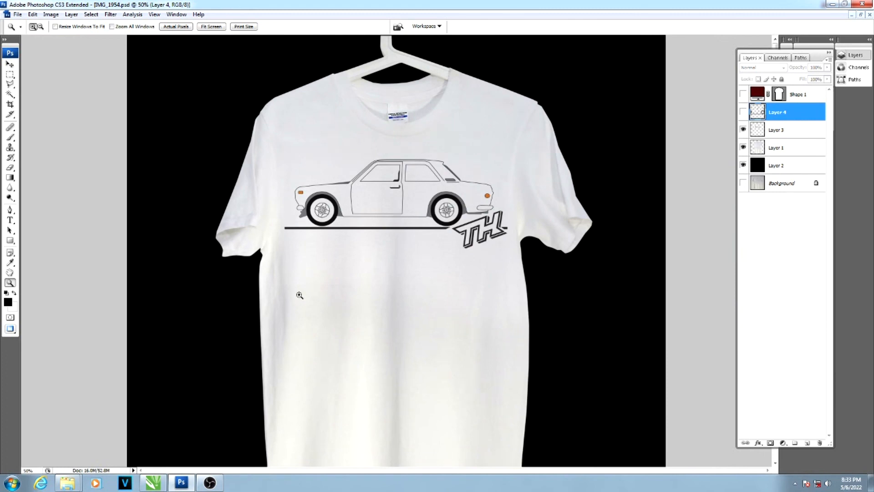
key(f)
key(f)
key(f)
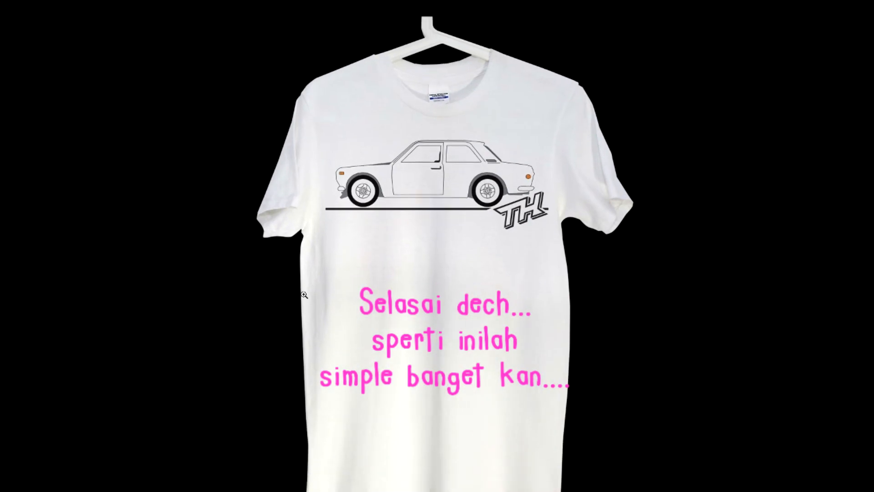
right_click(425, 242)
click(442, 247)
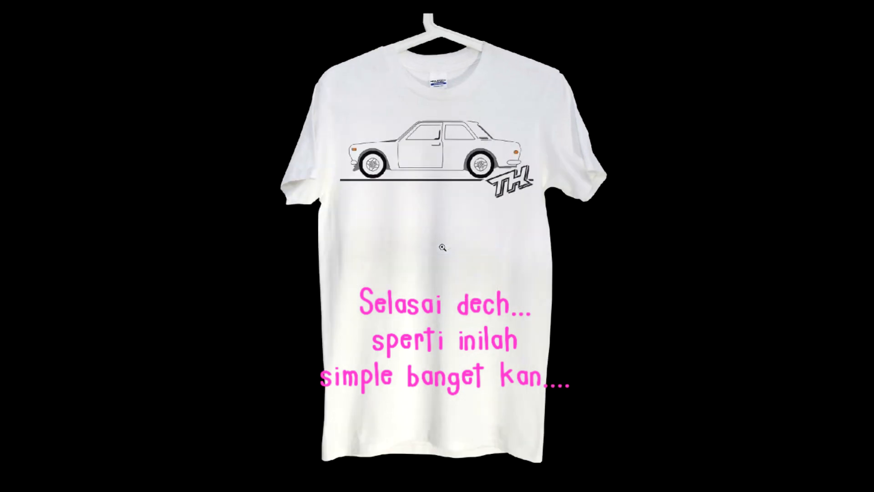